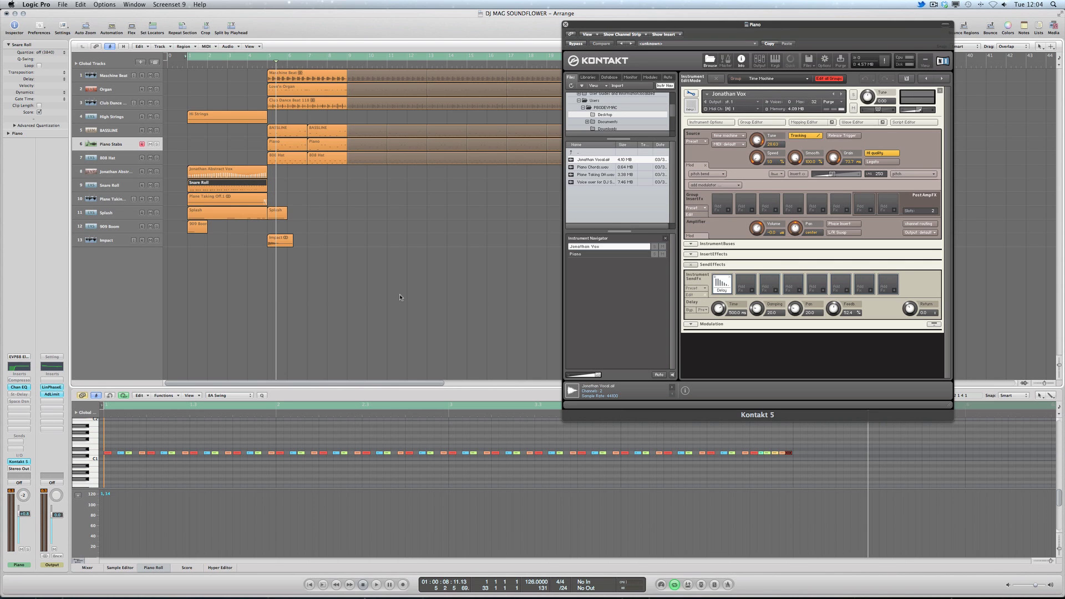
Play the arrangement, select the Jonathan Abstract Vox and Piano regions, and edit Kontakt's Piano instrument.
key(space)
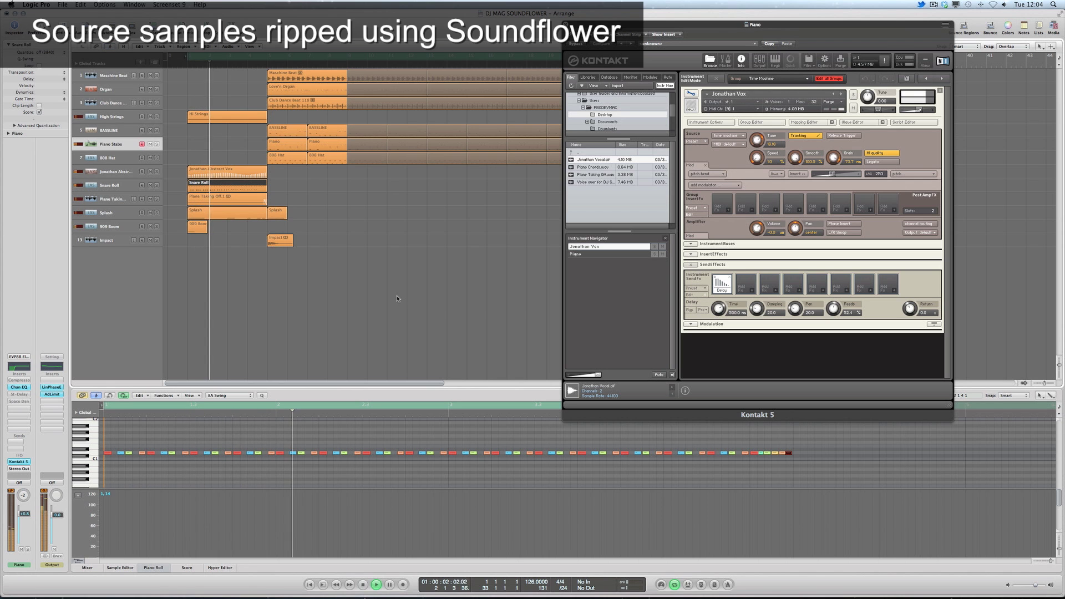
click(240, 170)
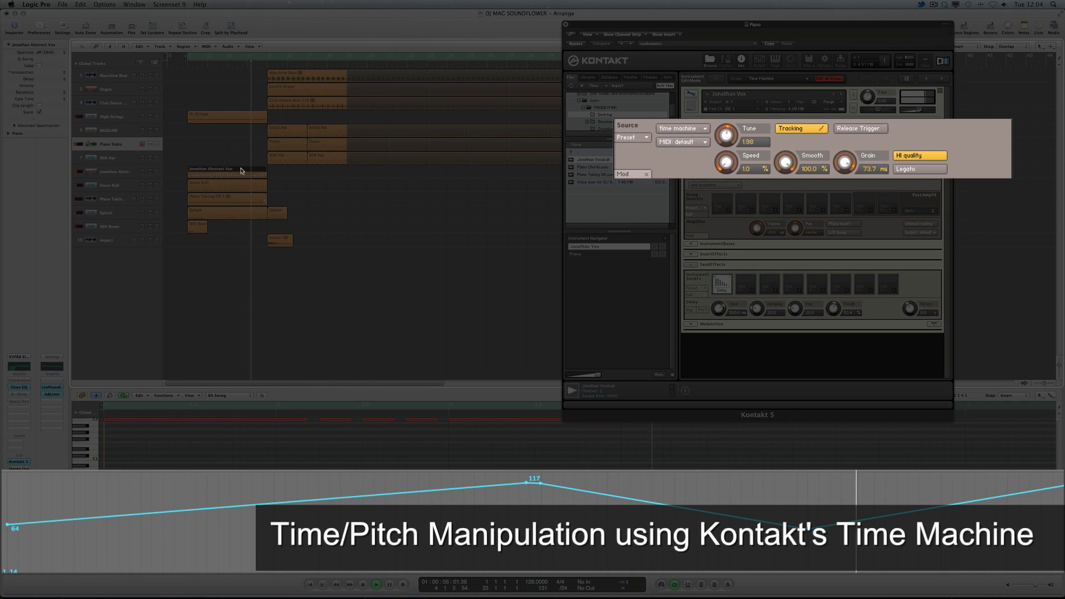
click(285, 145)
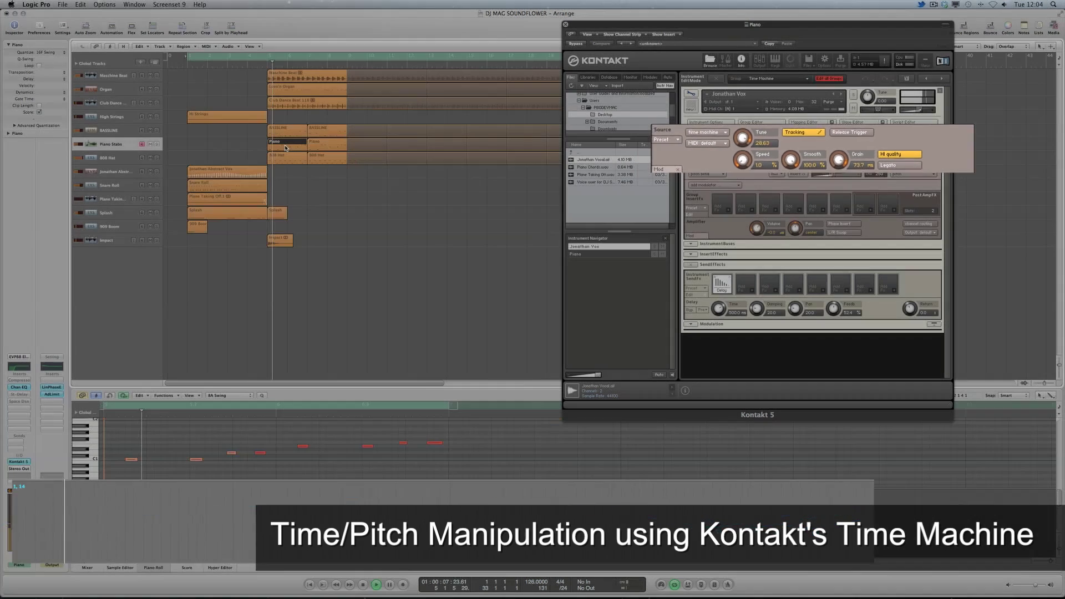
click(690, 94)
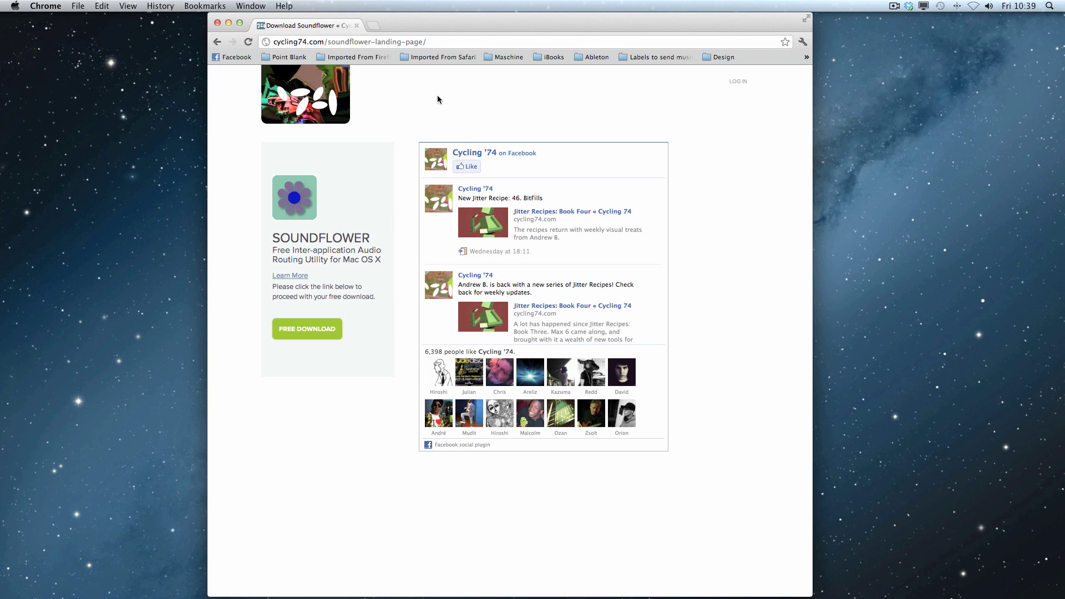
Save Soundflower-1.6.2.1.dmg from its Google Code page and open the disk image from the desktop.
click(356, 42)
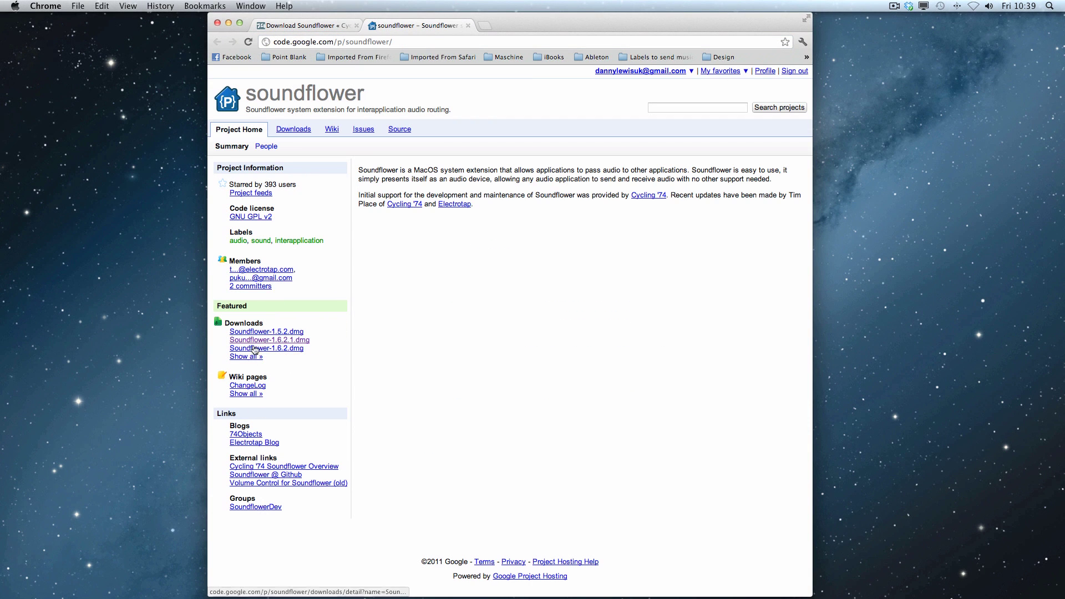
click(256, 339)
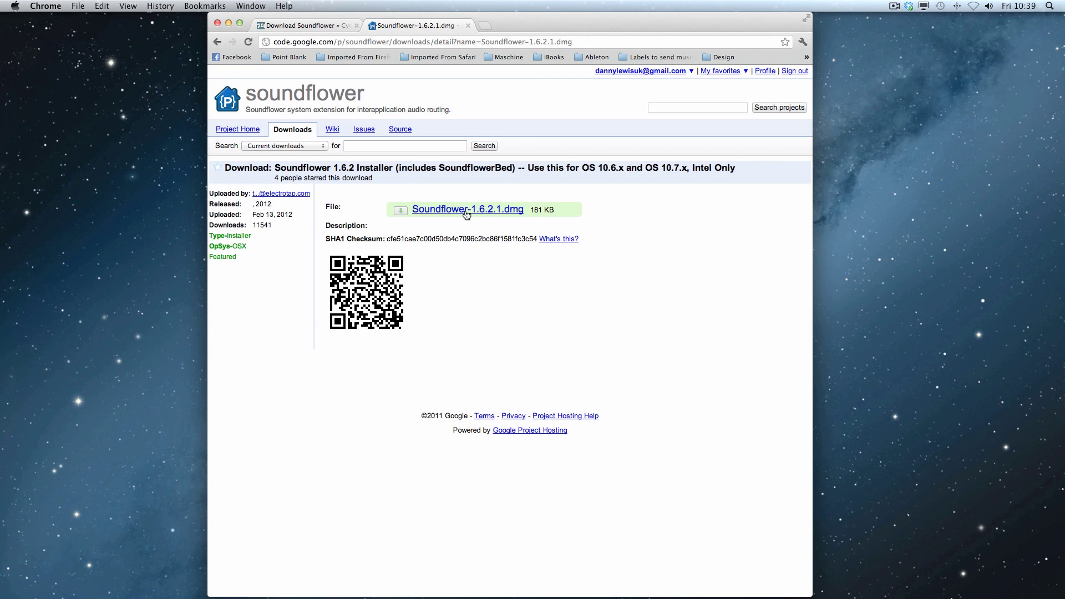
right_click(442, 211)
click(514, 245)
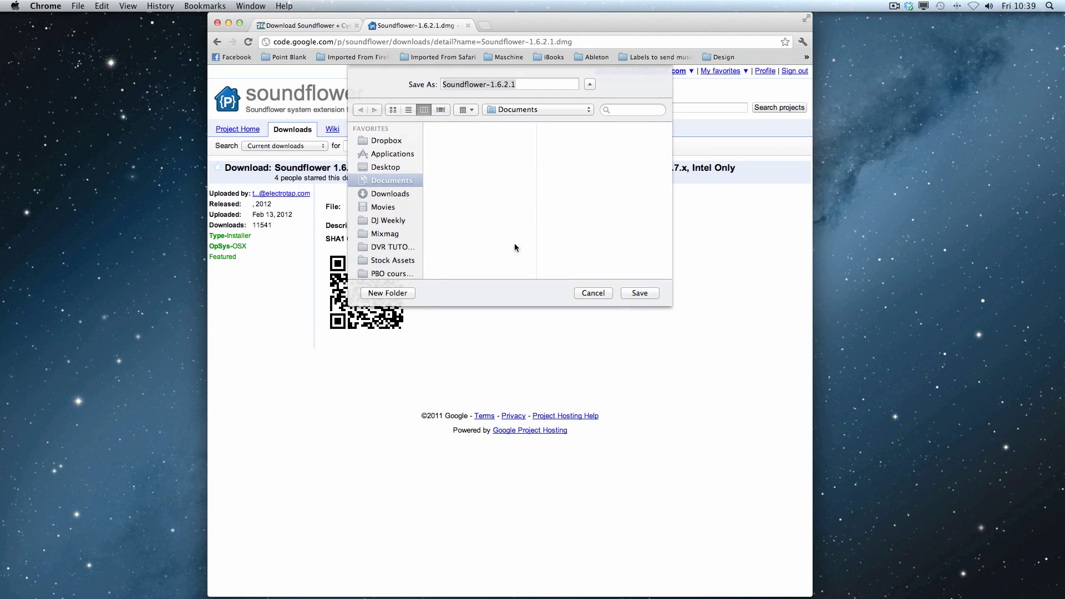
click(641, 292)
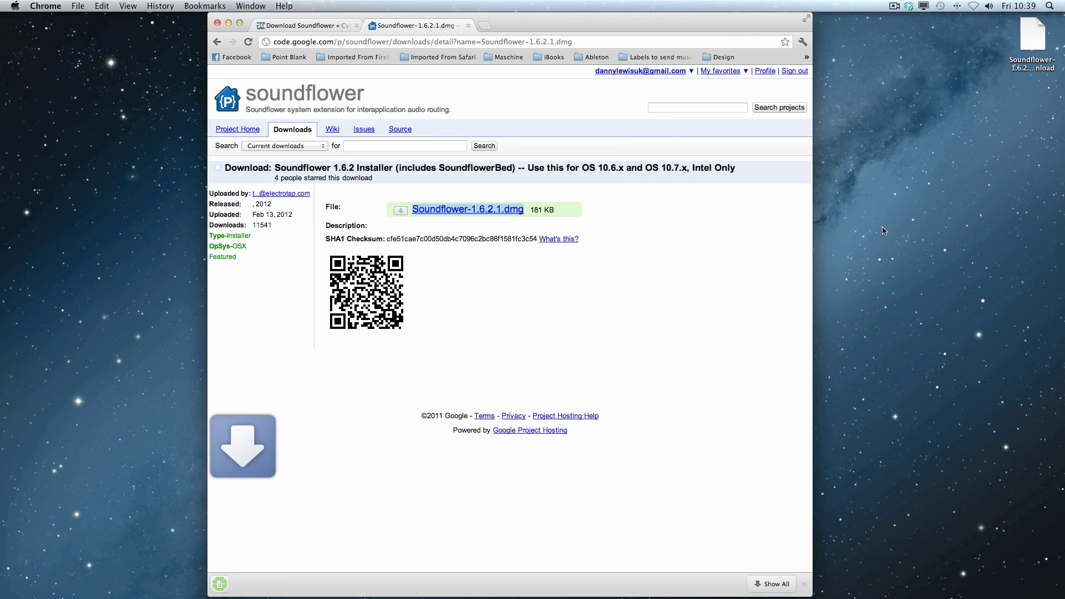
click(1035, 39)
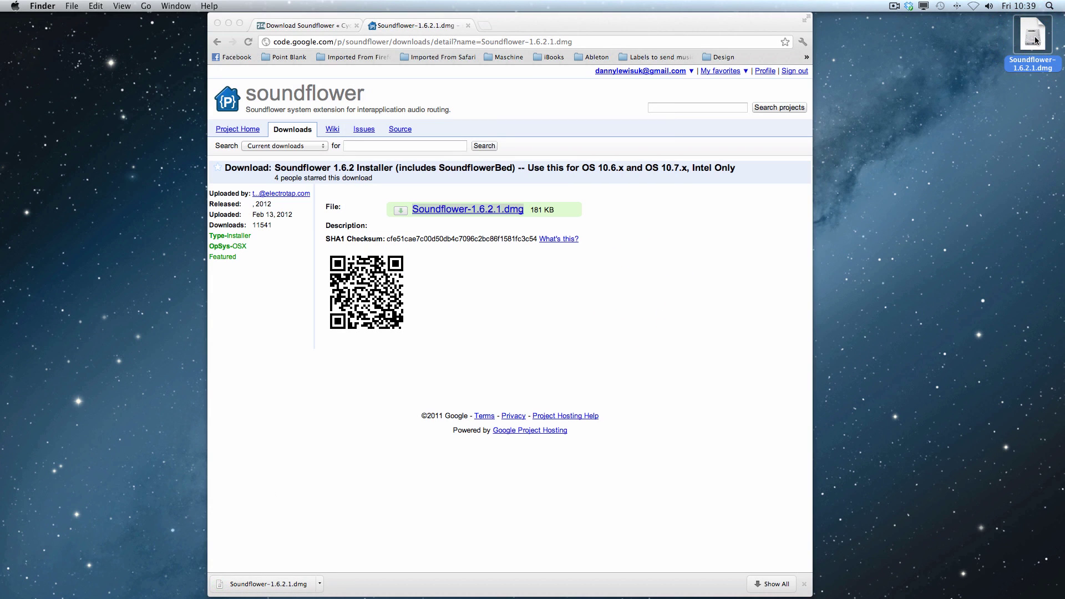
double_click(1035, 39)
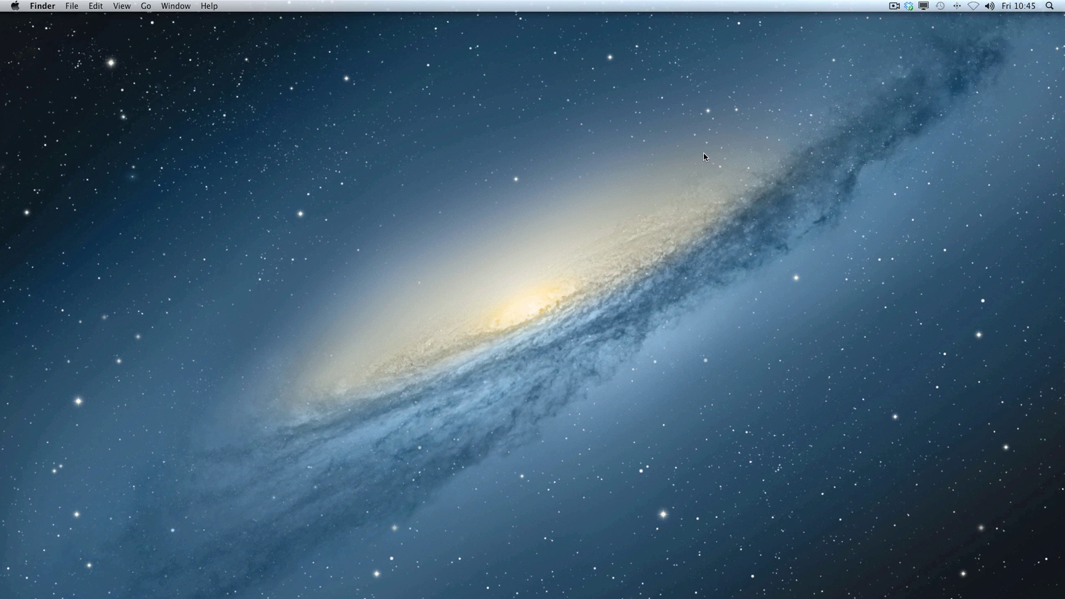
Launch Soundflowerbed through Spotlight and route Soundflower (2ch) to Built-in Output.
click(1049, 6)
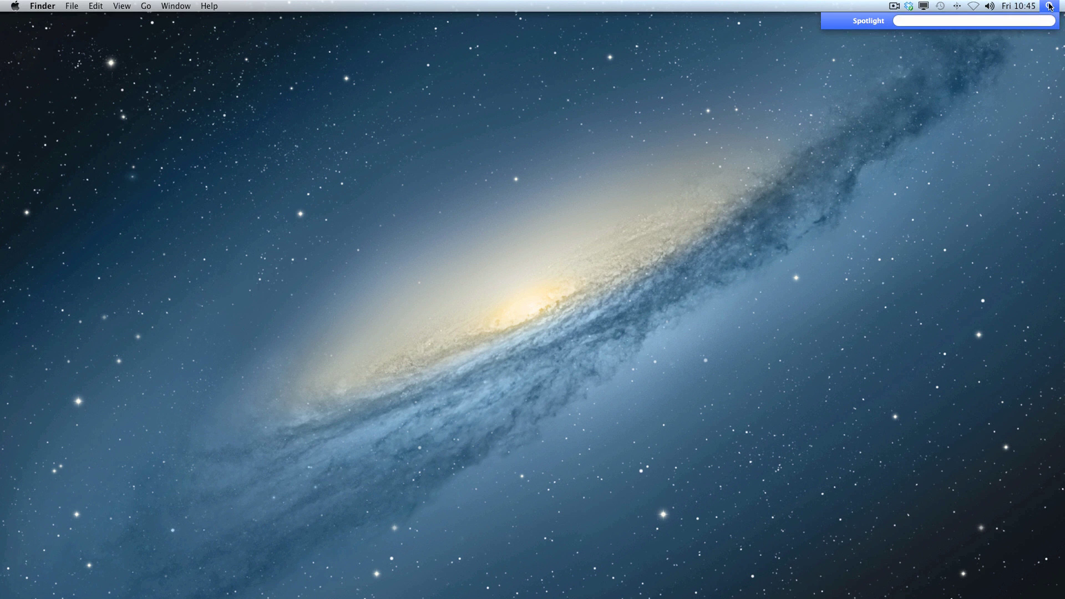
text(sound)
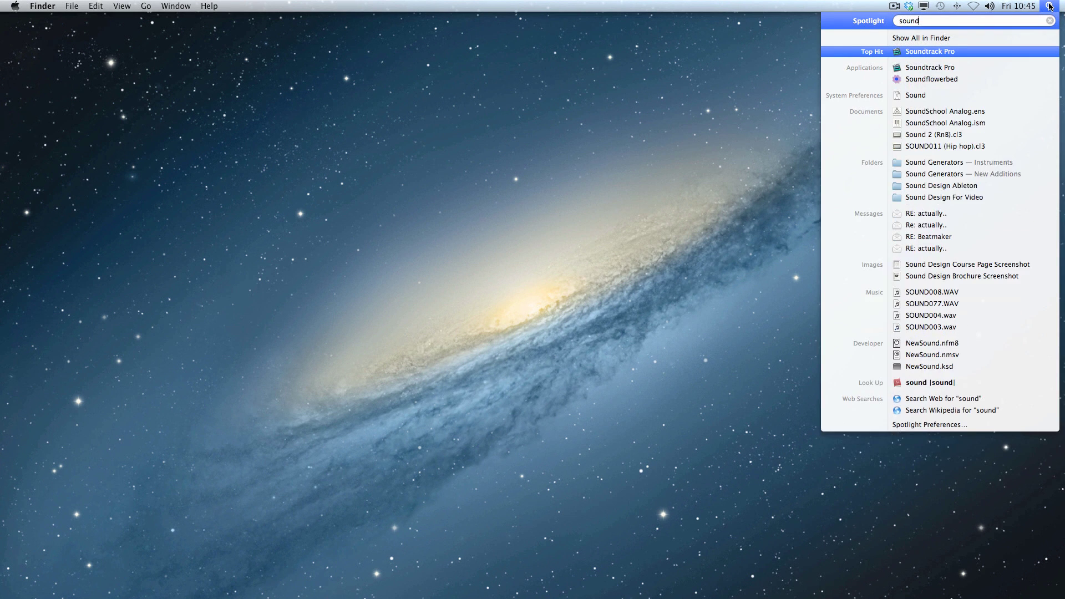
text(flowerbed)
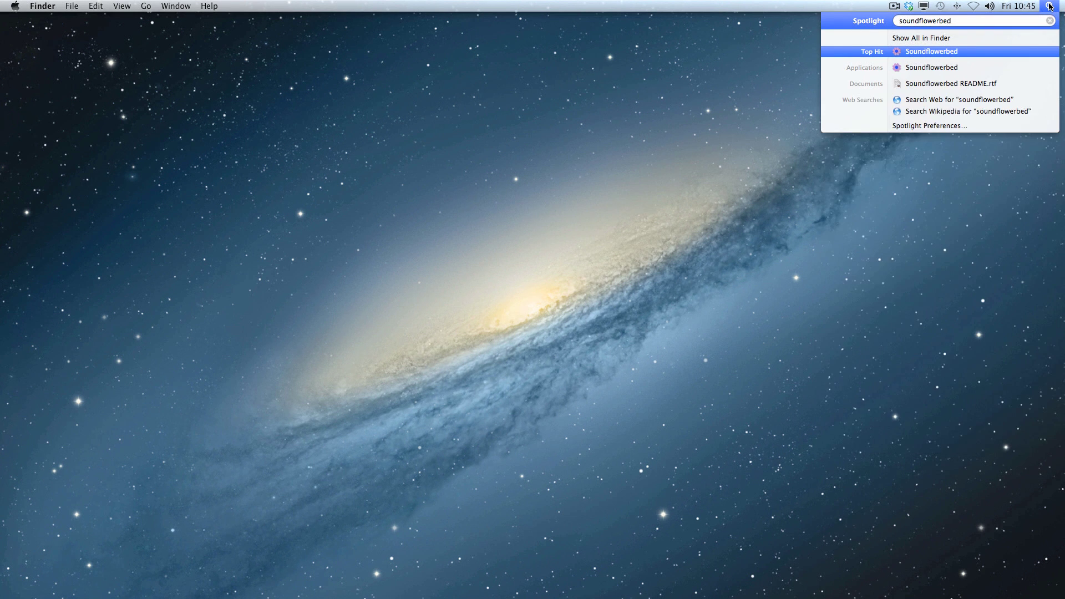
click(940, 51)
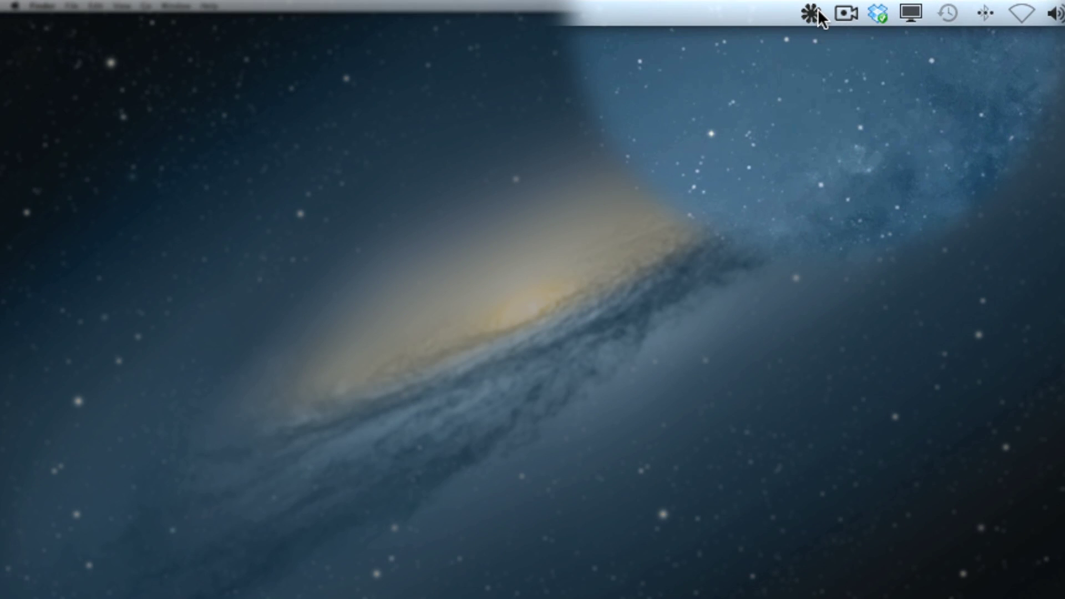
click(818, 13)
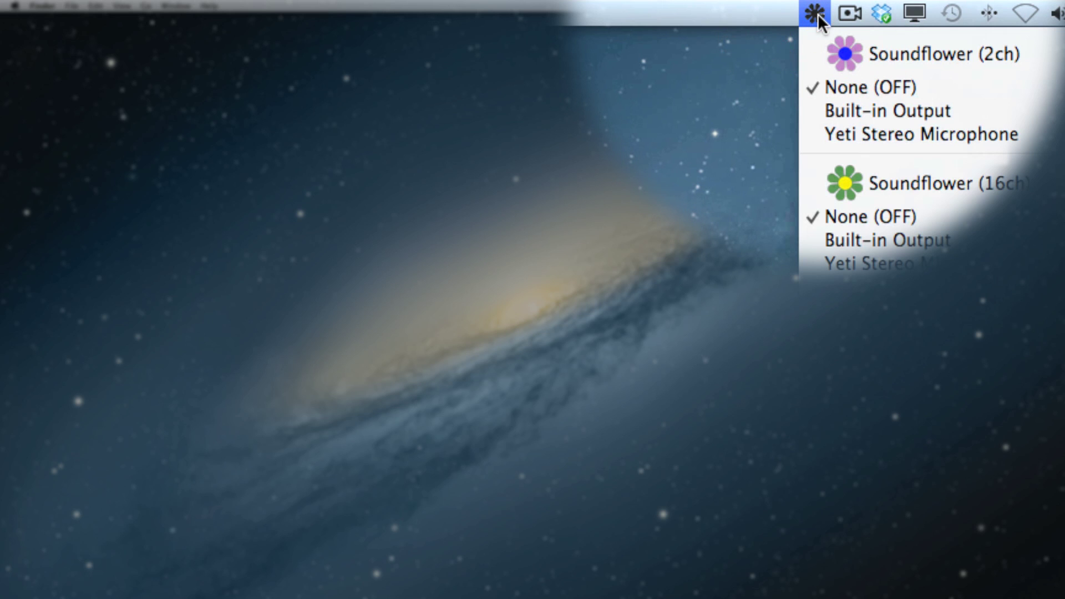
mouse_move(819, 55)
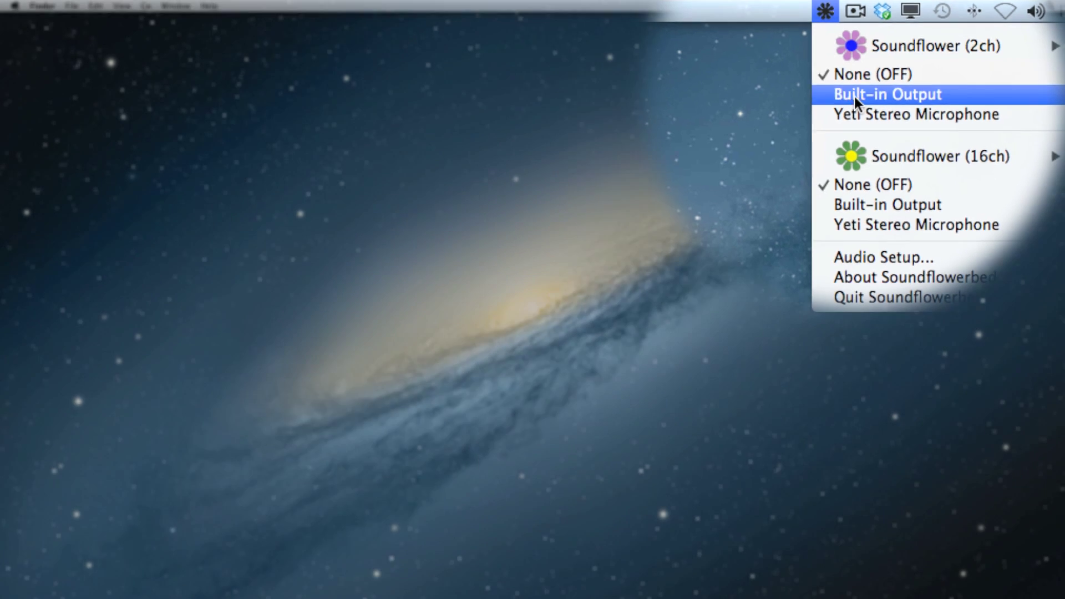
click(817, 112)
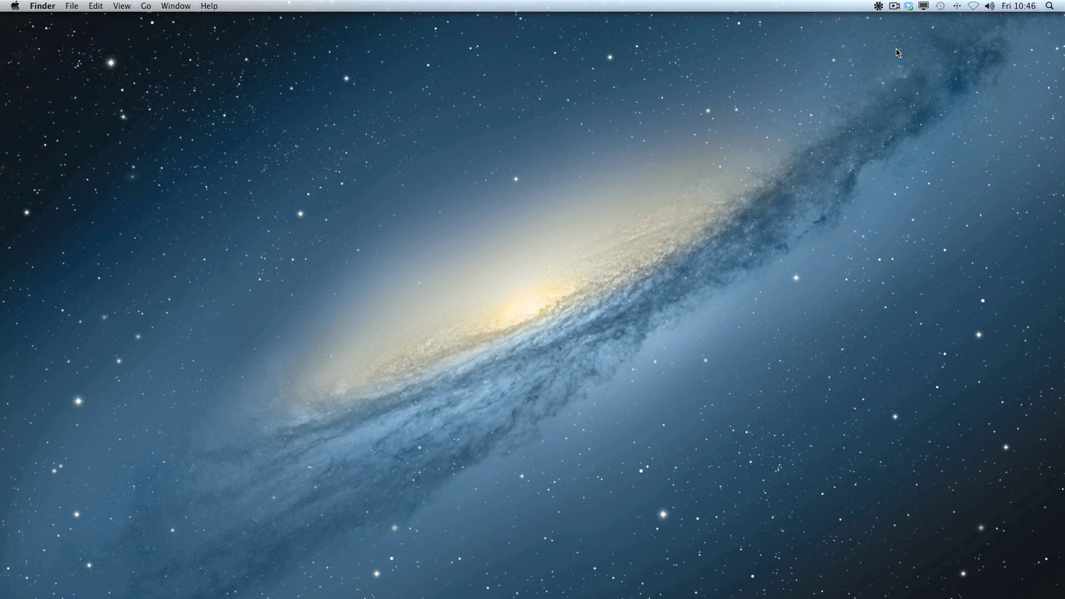
Make Soundflower (2ch) the Mac's sound output in System Preferences, then close the Sound window.
click(15, 6)
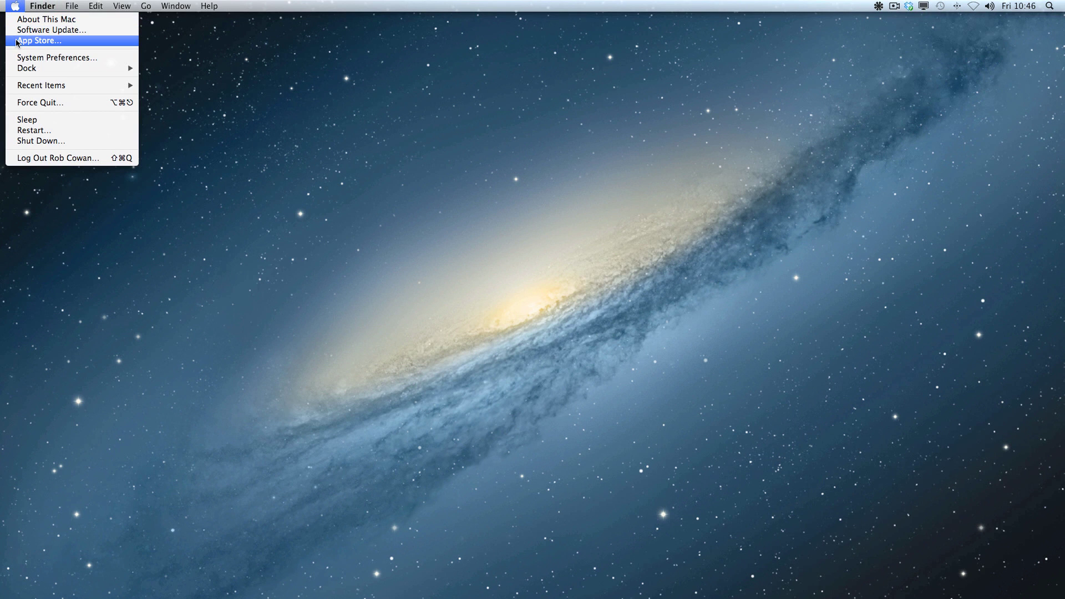
click(53, 58)
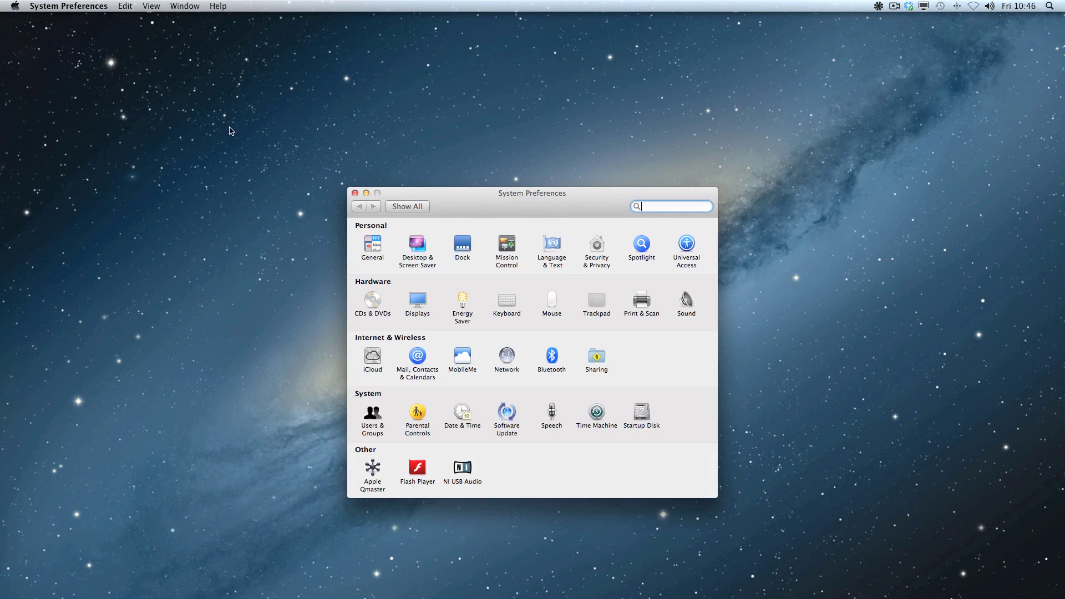
click(687, 301)
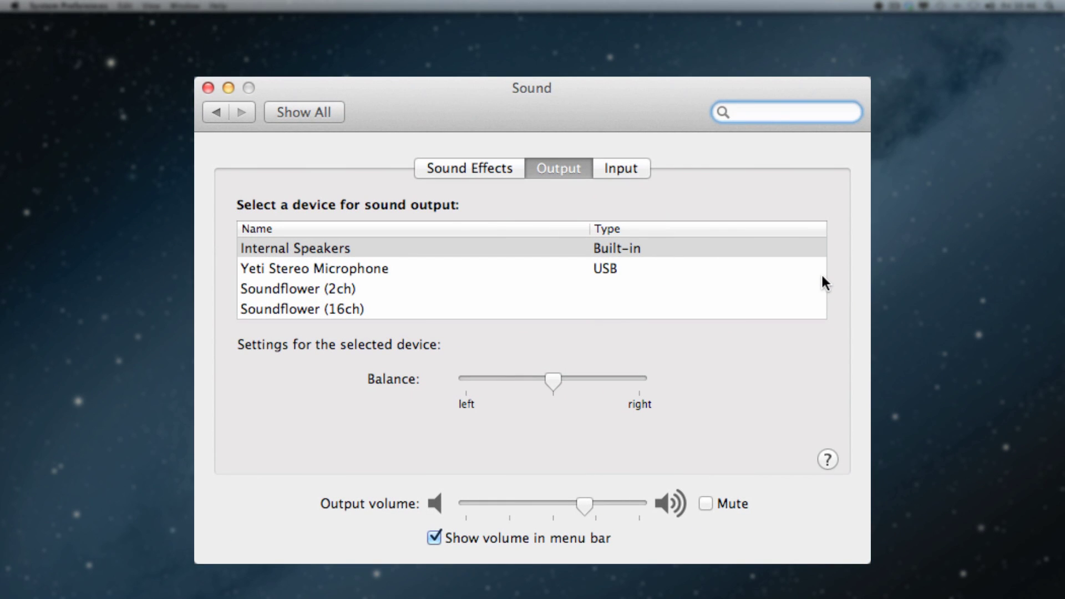
click(317, 288)
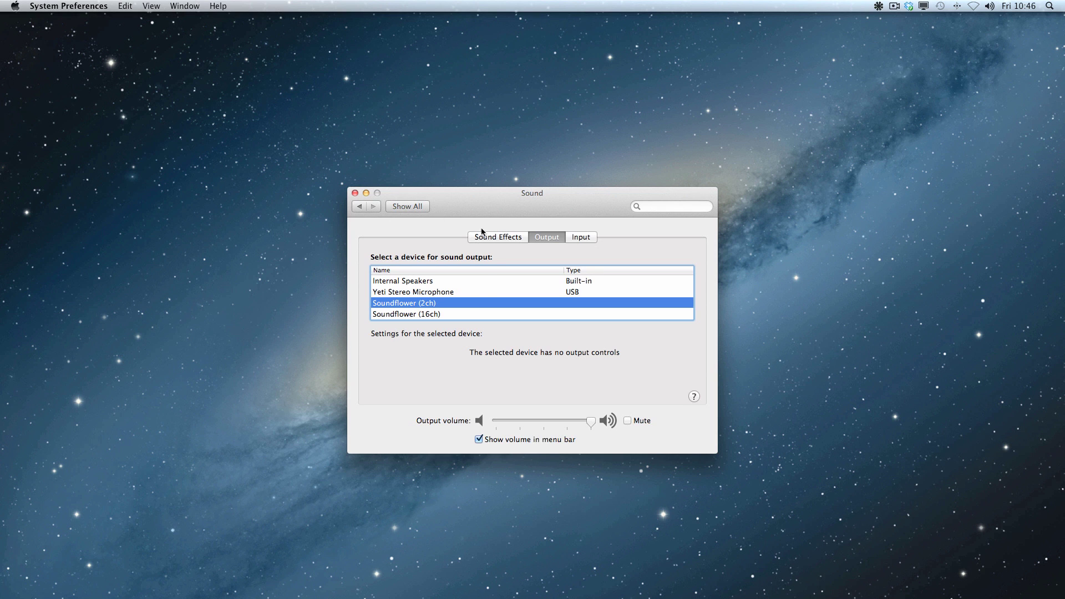
click(356, 193)
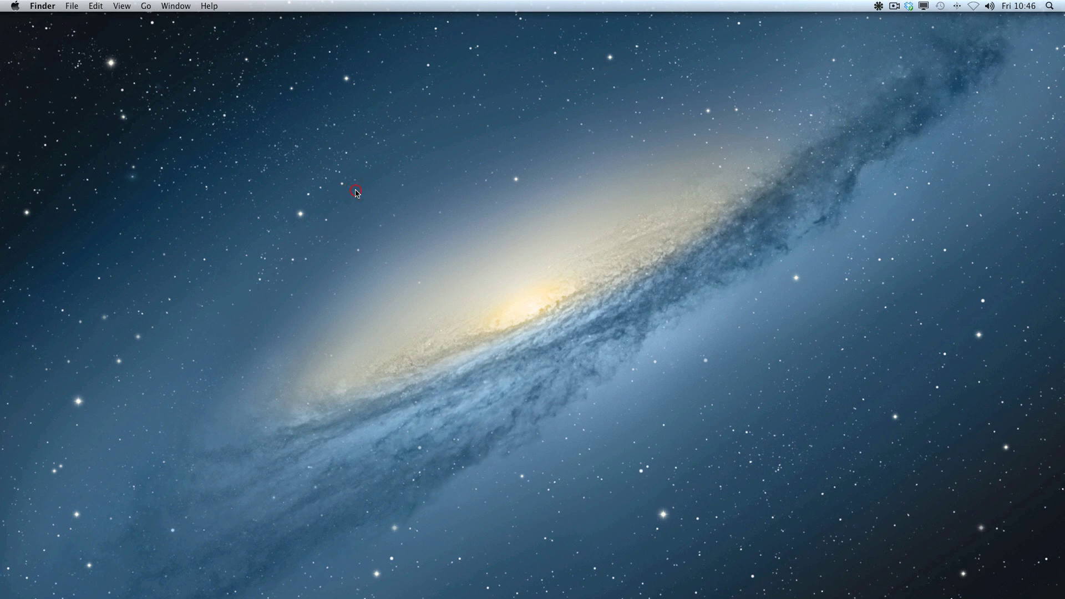
Check Soundflowerbed's routing, then play the YouTube video beside Logic and pause it at 0:30.
click(880, 6)
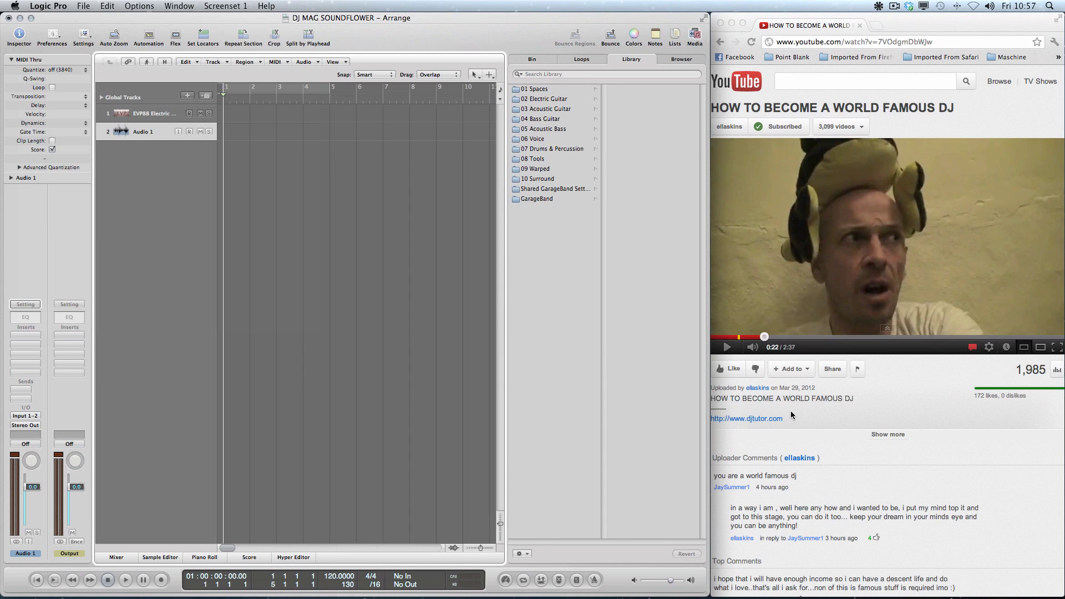
click(728, 349)
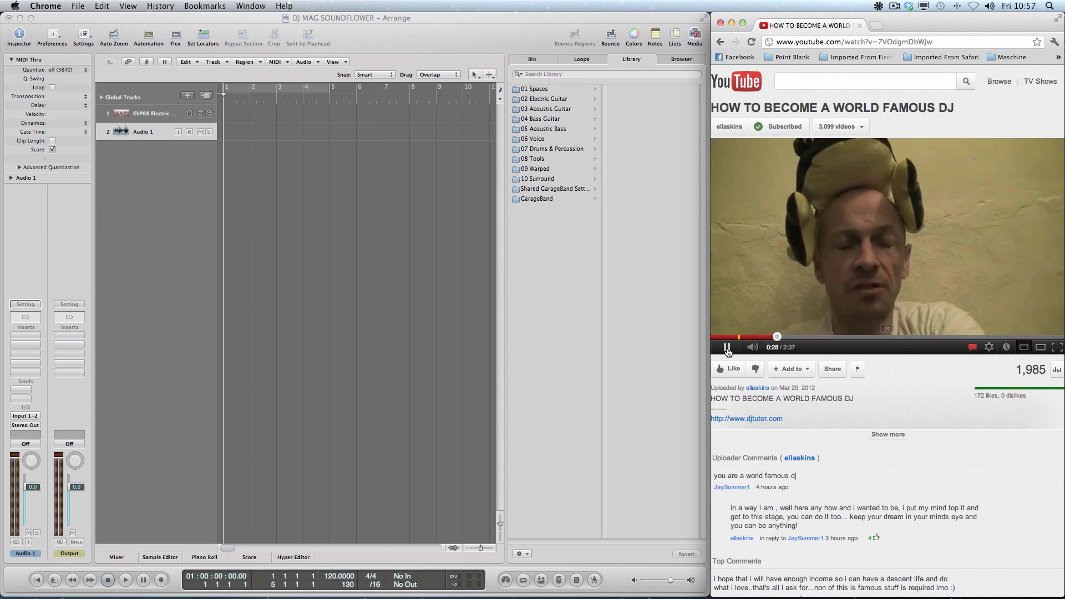
click(727, 349)
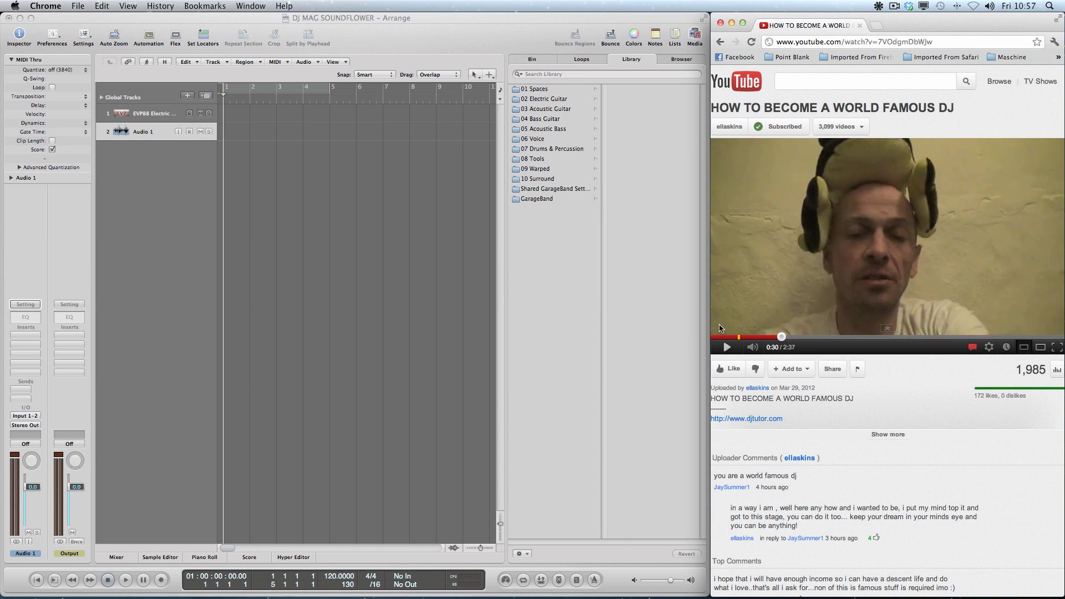
Set Logic's audio input device to Soundflower (2ch), apply the change, and close Preferences.
click(54, 37)
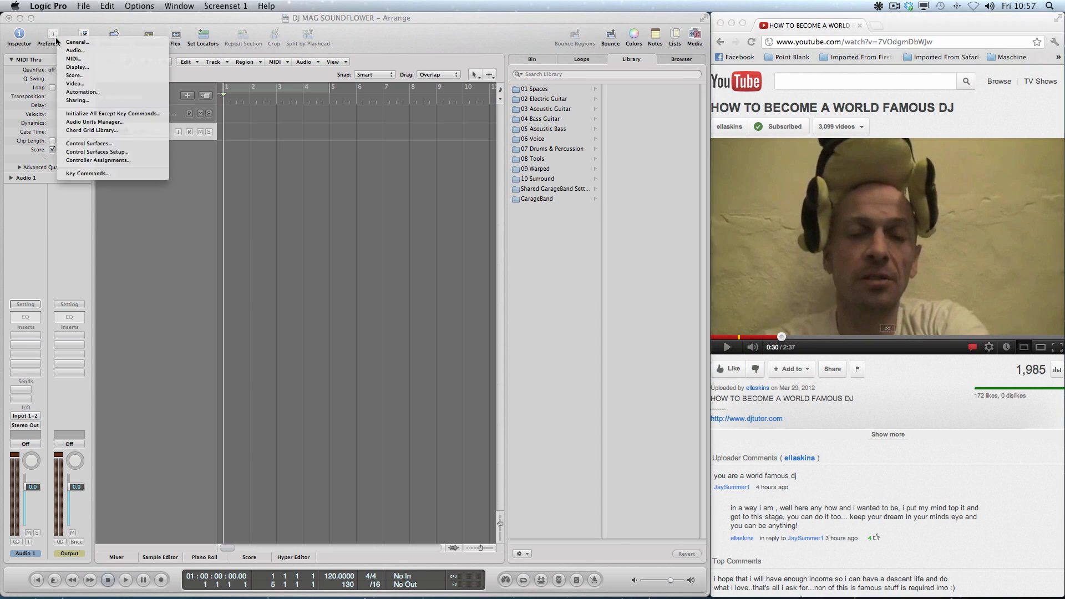
click(81, 51)
click(181, 123)
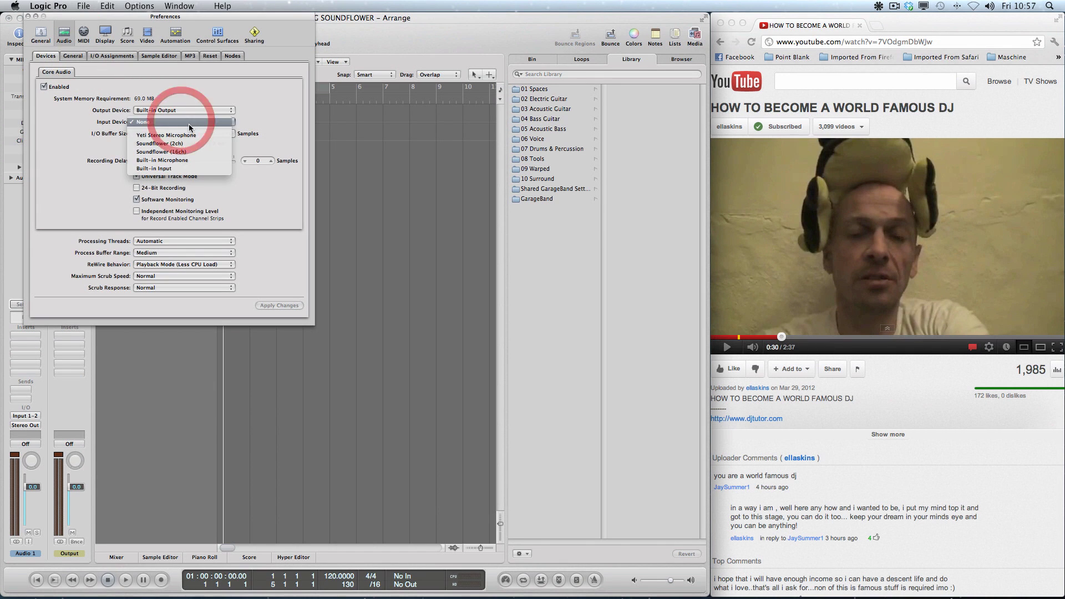
click(194, 146)
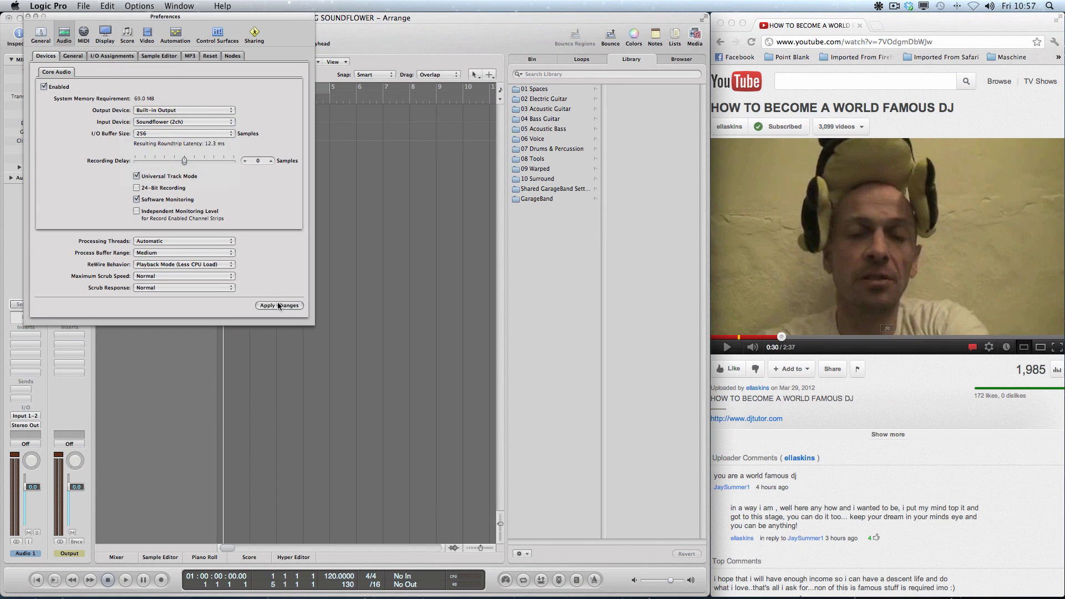
click(279, 306)
click(28, 16)
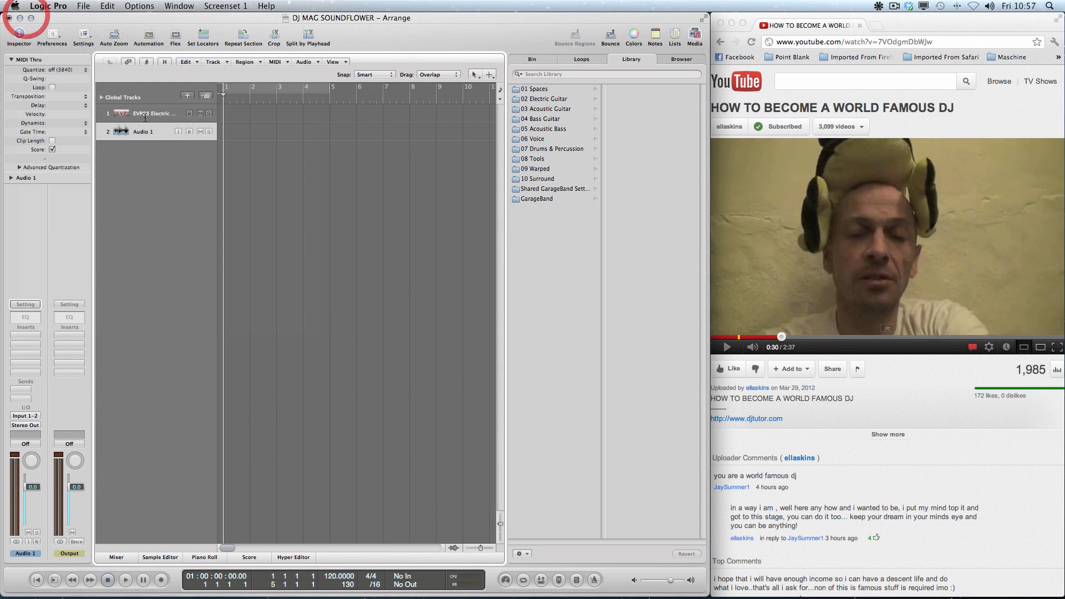
Record the YouTube vocal through Soundflower onto the armed Audio 1 track.
click(189, 132)
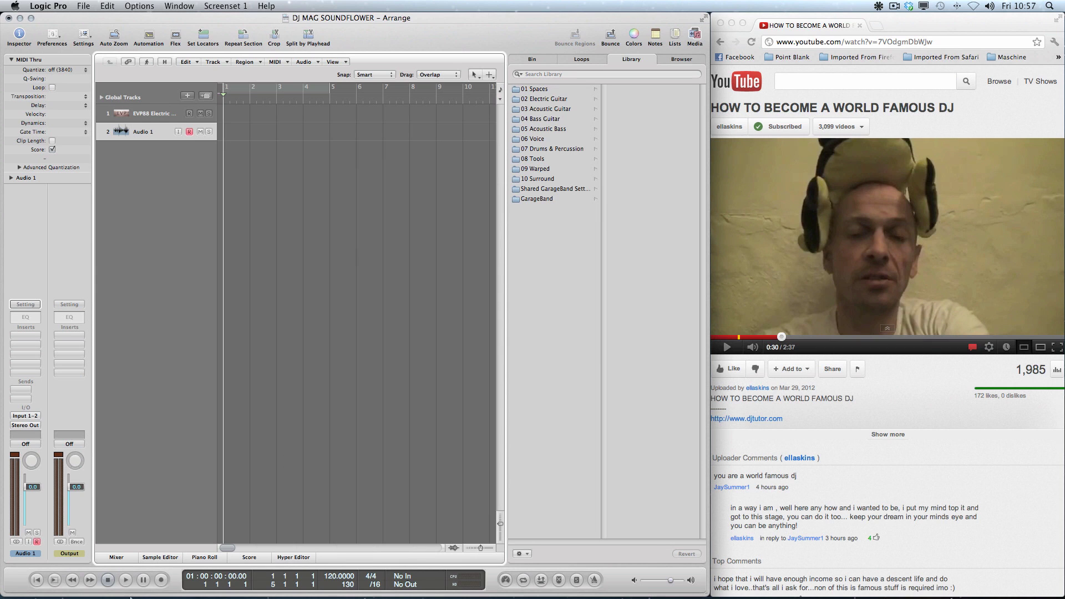
click(157, 582)
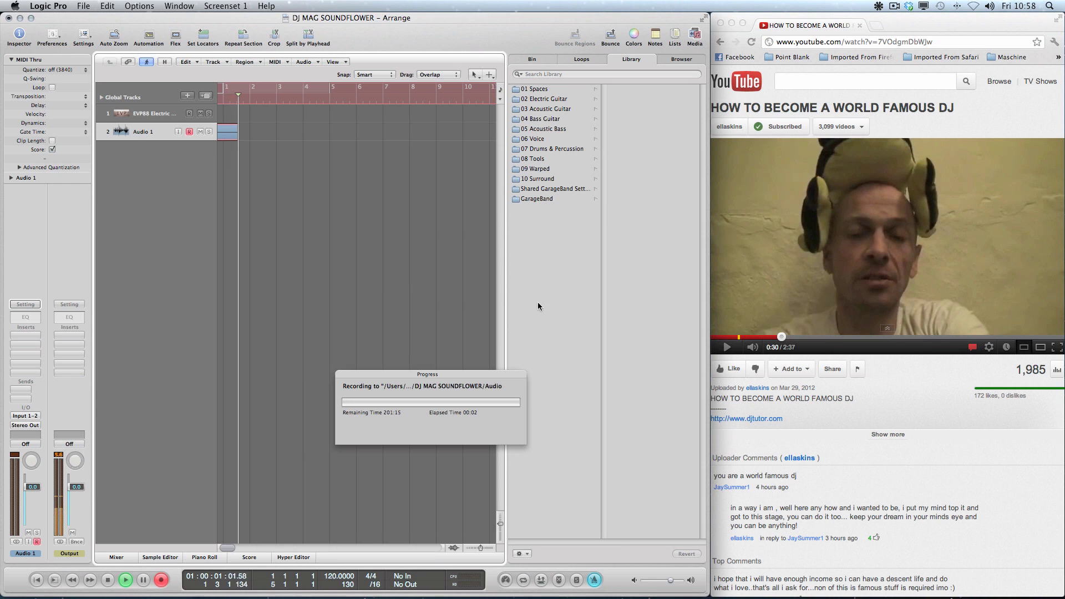
click(735, 333)
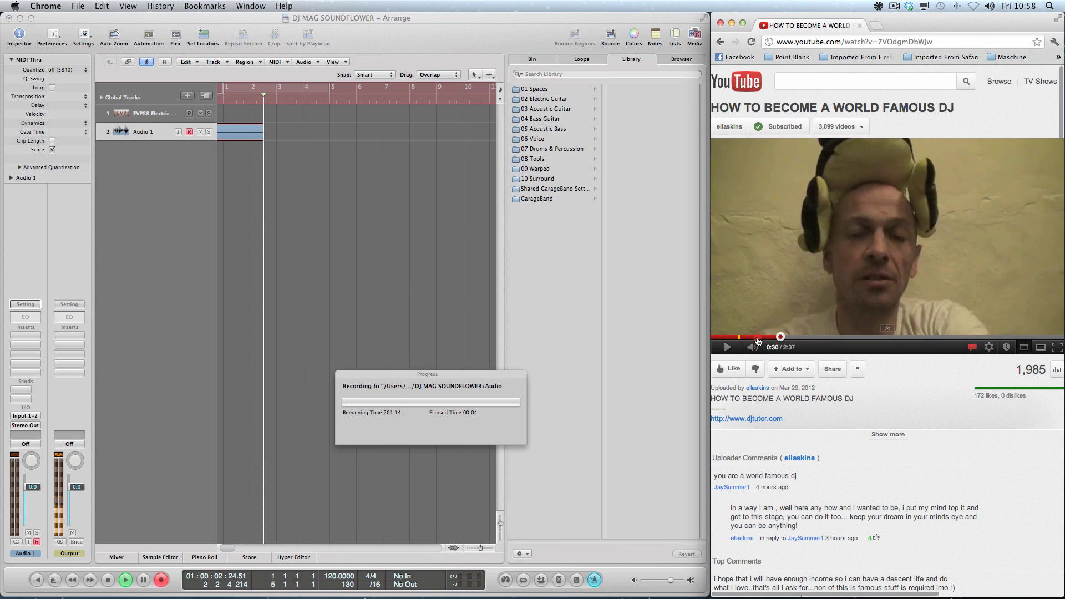
click(745, 337)
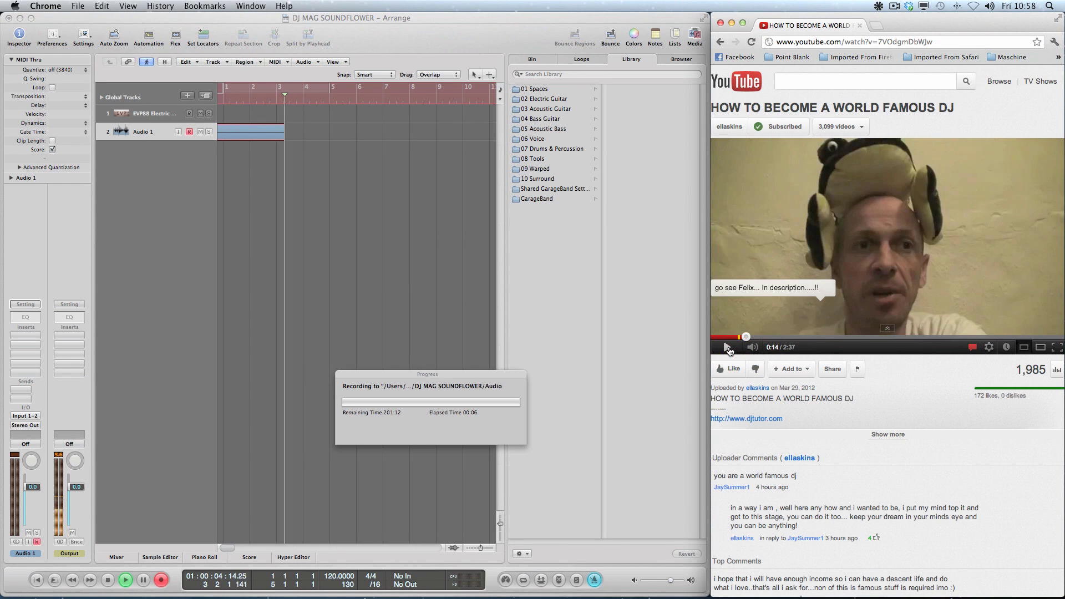
click(728, 348)
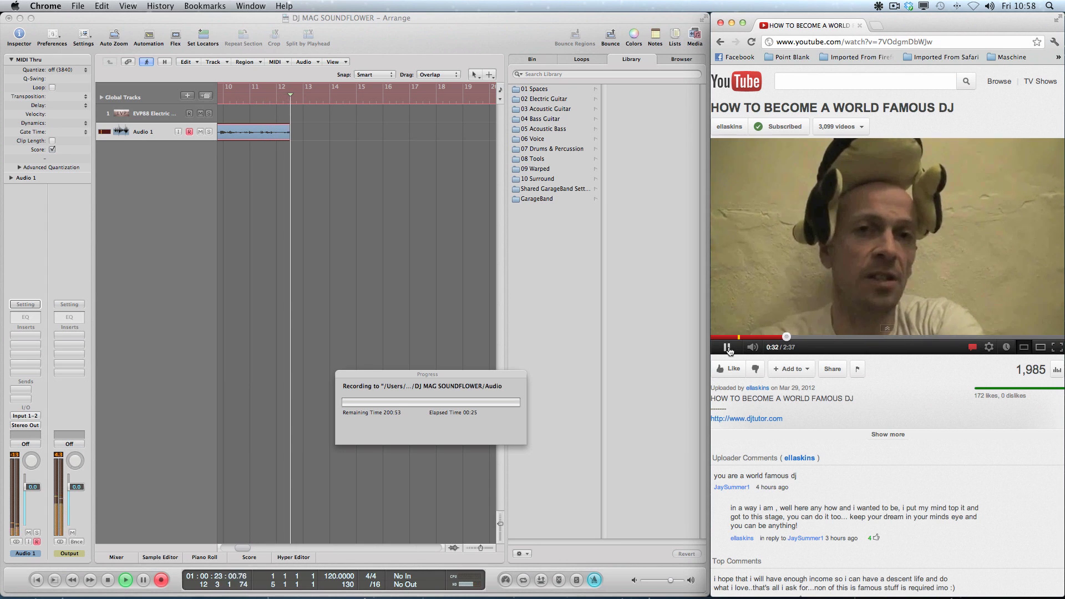
click(727, 348)
click(420, 263)
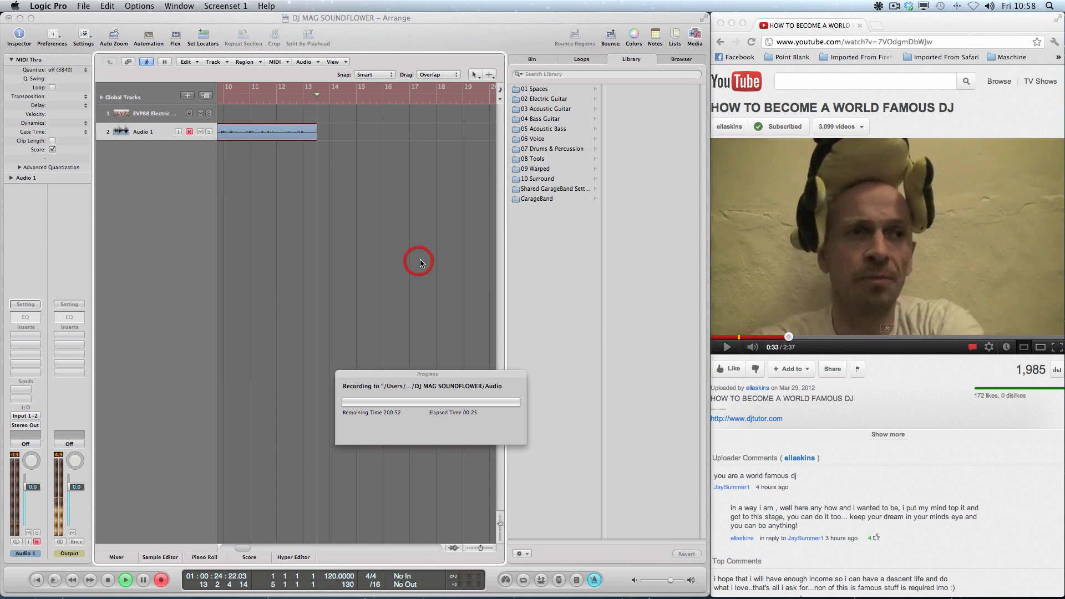
key(space)
Open the recorded DJ MAG SOUNDFLOWER_1 region in the Sample Editor.
scroll(399, 223, left, 5)
click(299, 134)
double_click(300, 134)
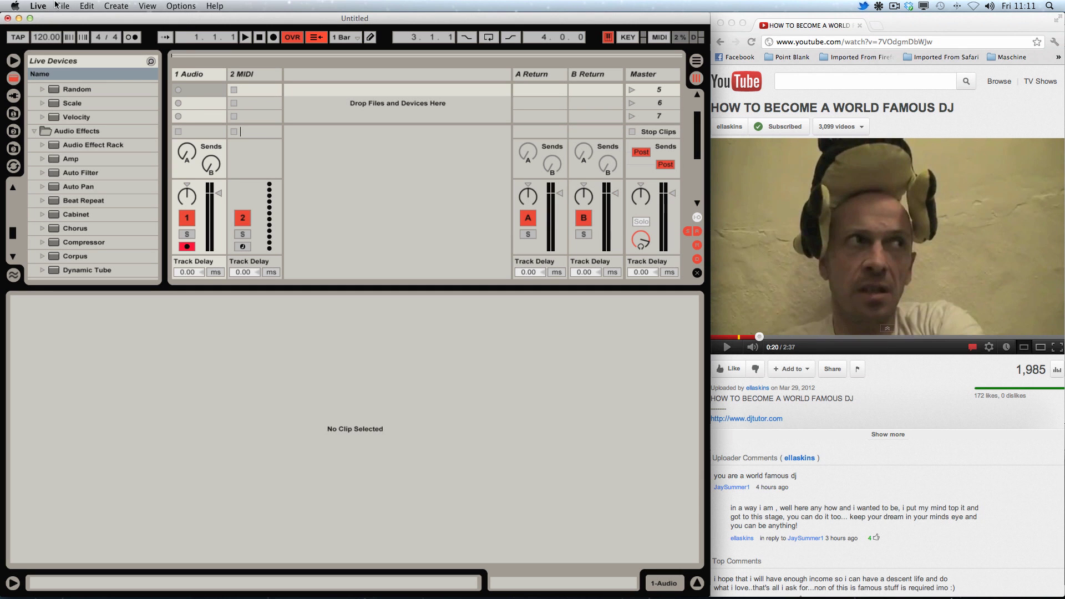
Set Live's audio input and output devices both to Soundflower (2ch).
click(41, 6)
click(62, 35)
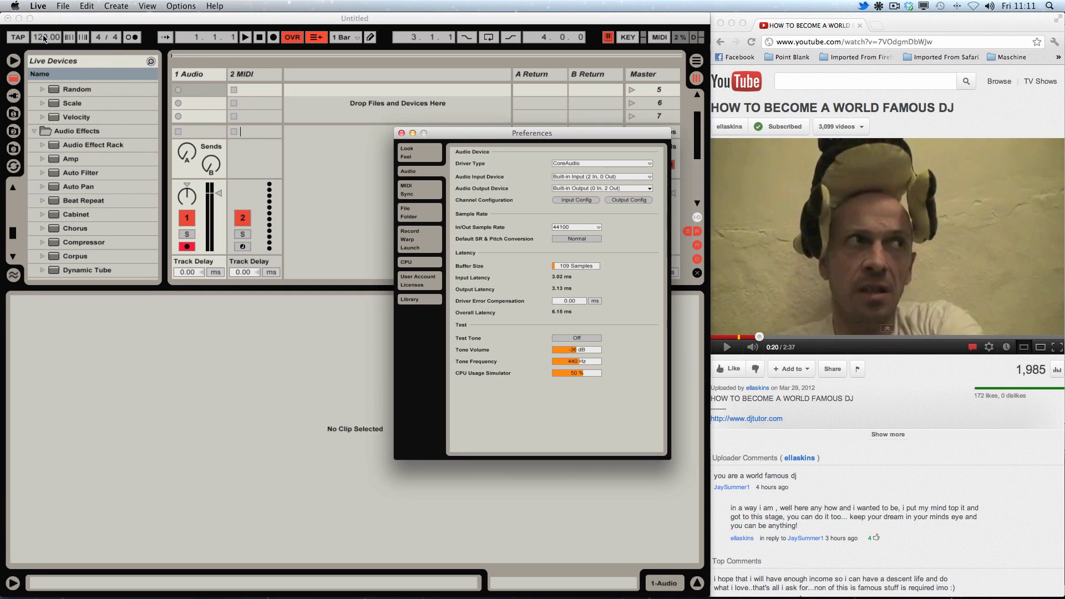
click(582, 175)
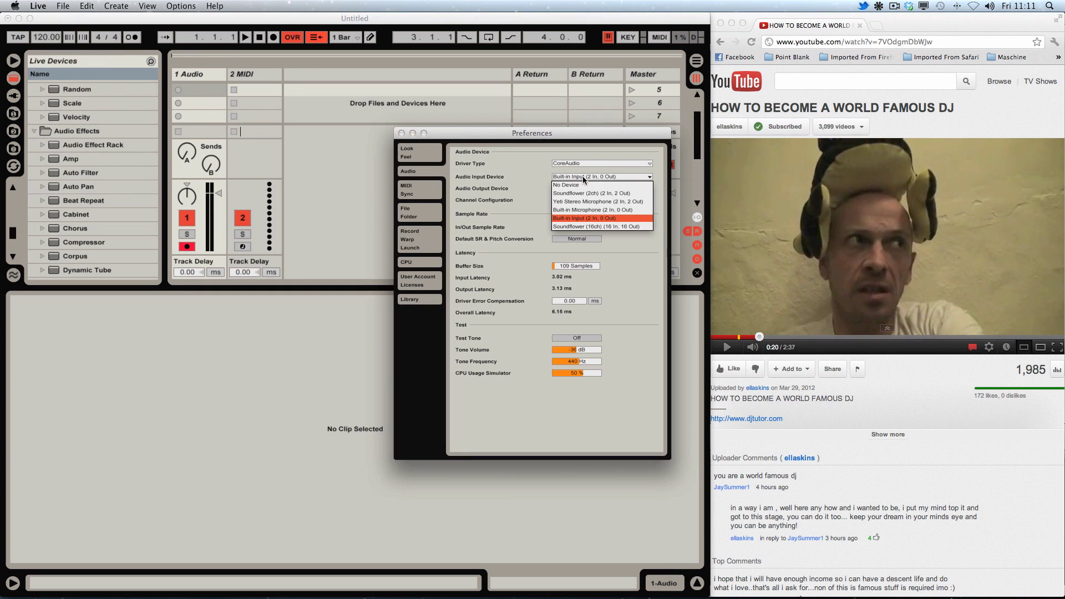
click(572, 194)
click(600, 188)
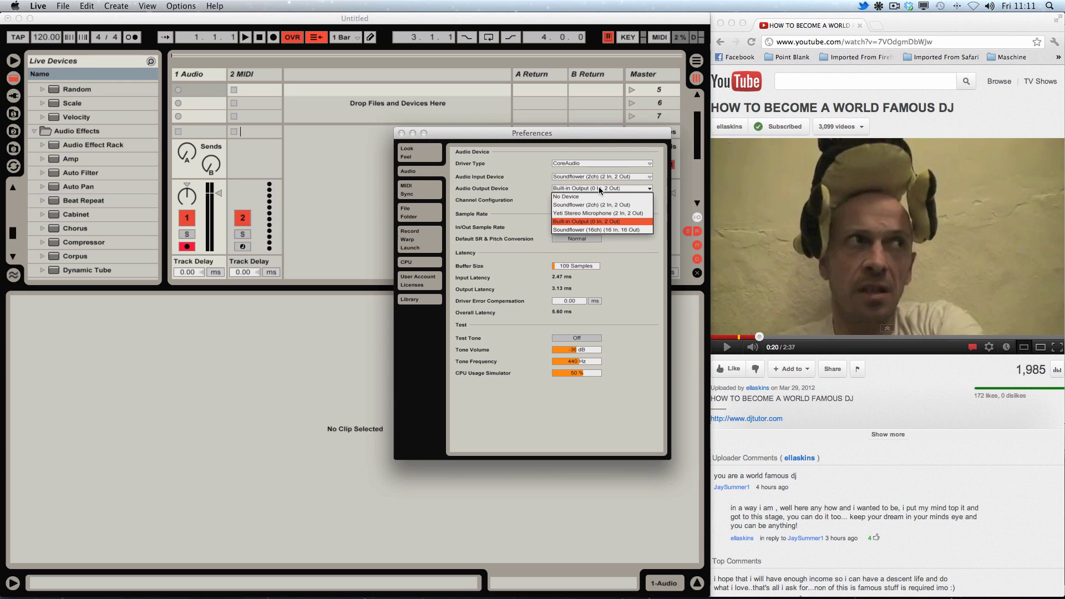
click(581, 206)
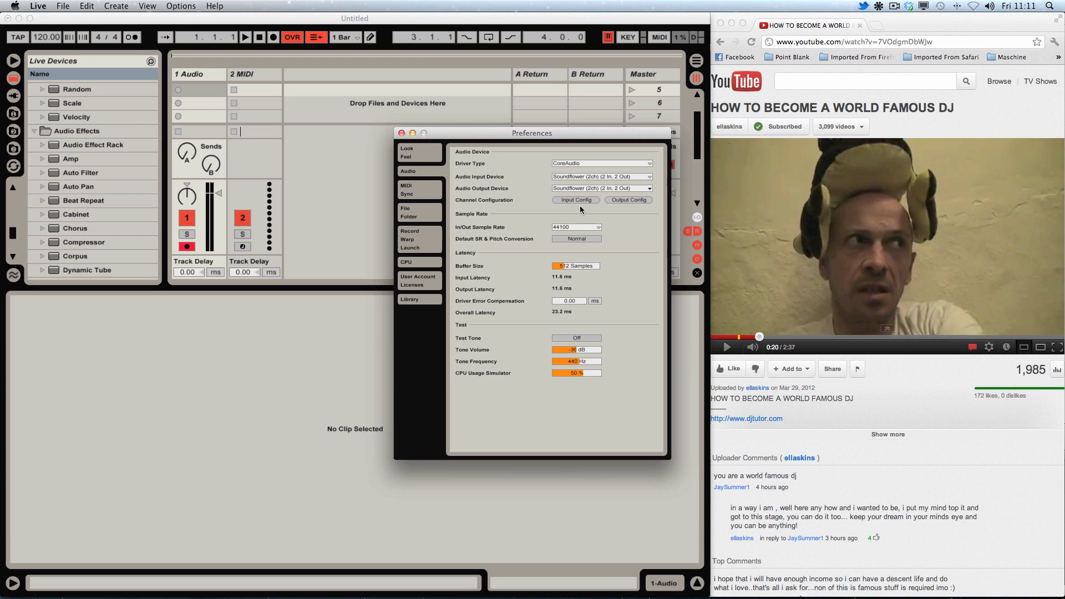
click(401, 133)
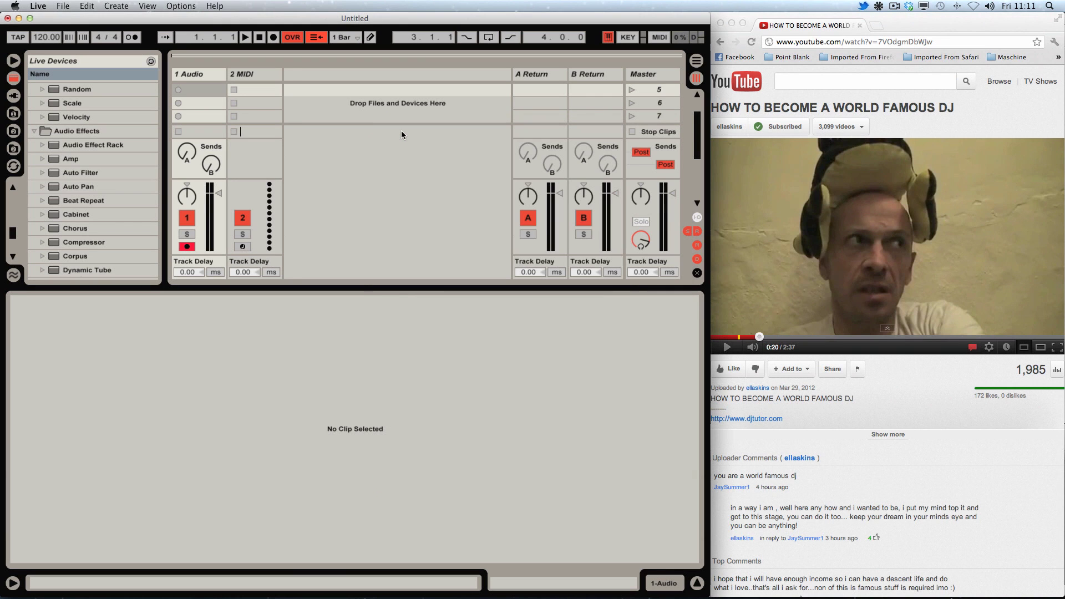
Record the YouTube vocal into a clip on armed track 1, then play it back.
click(185, 248)
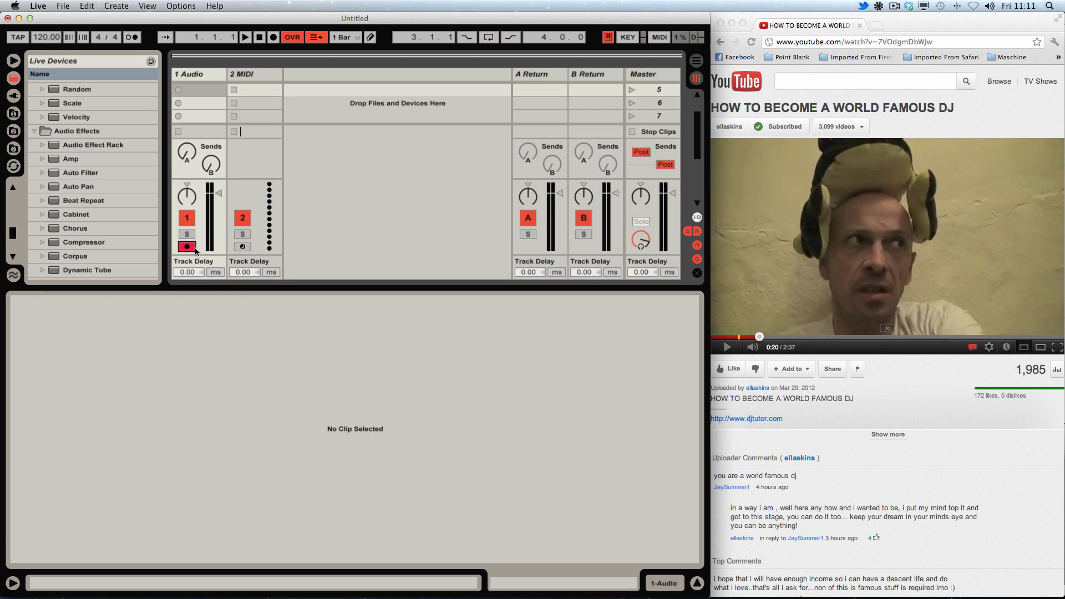
click(727, 346)
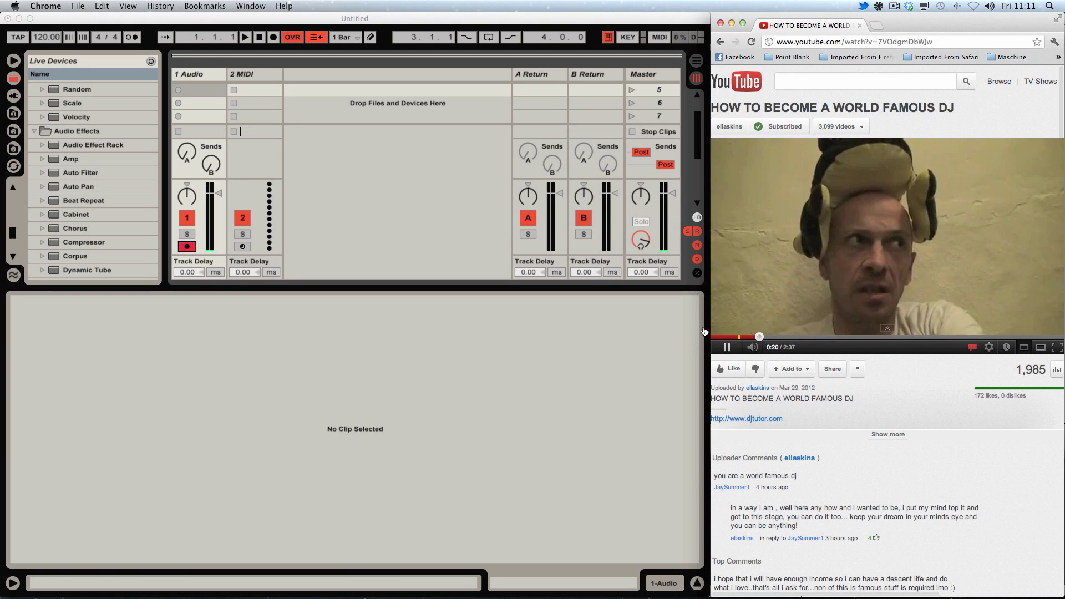
click(178, 90)
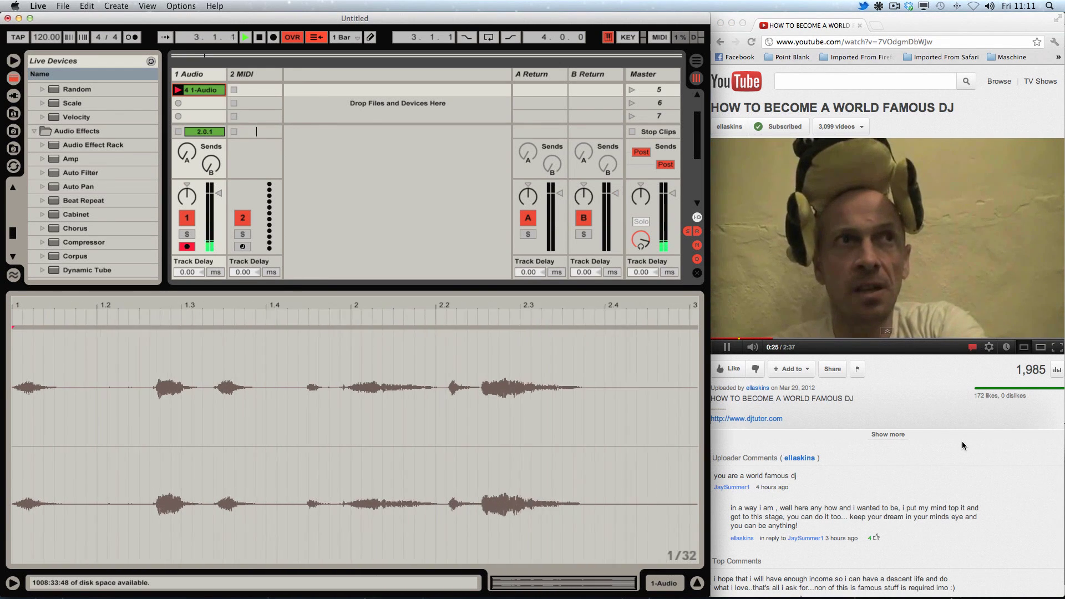
click(855, 353)
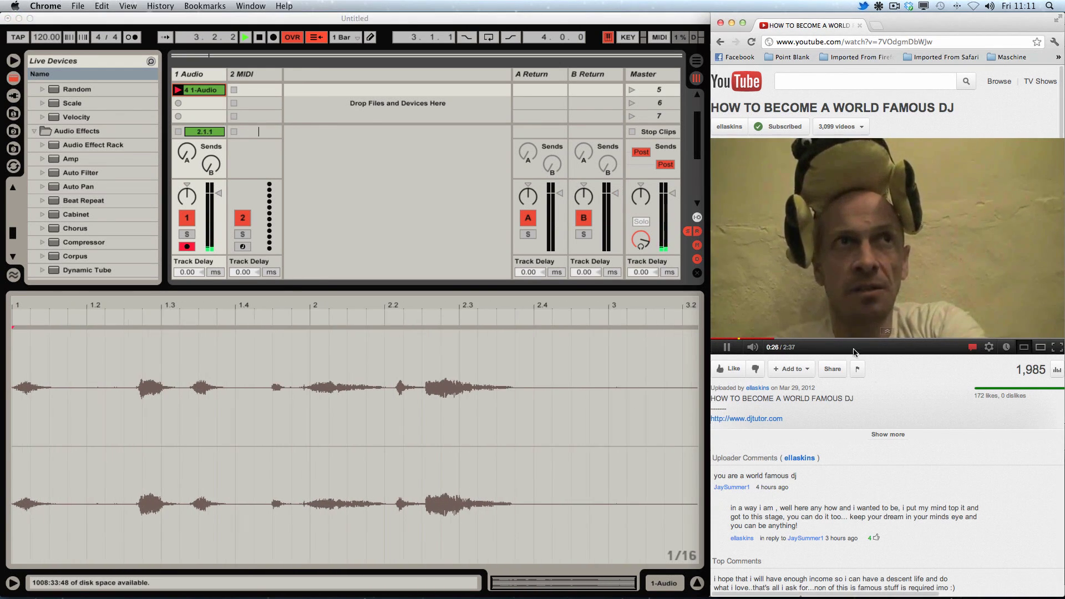
click(727, 348)
click(186, 23)
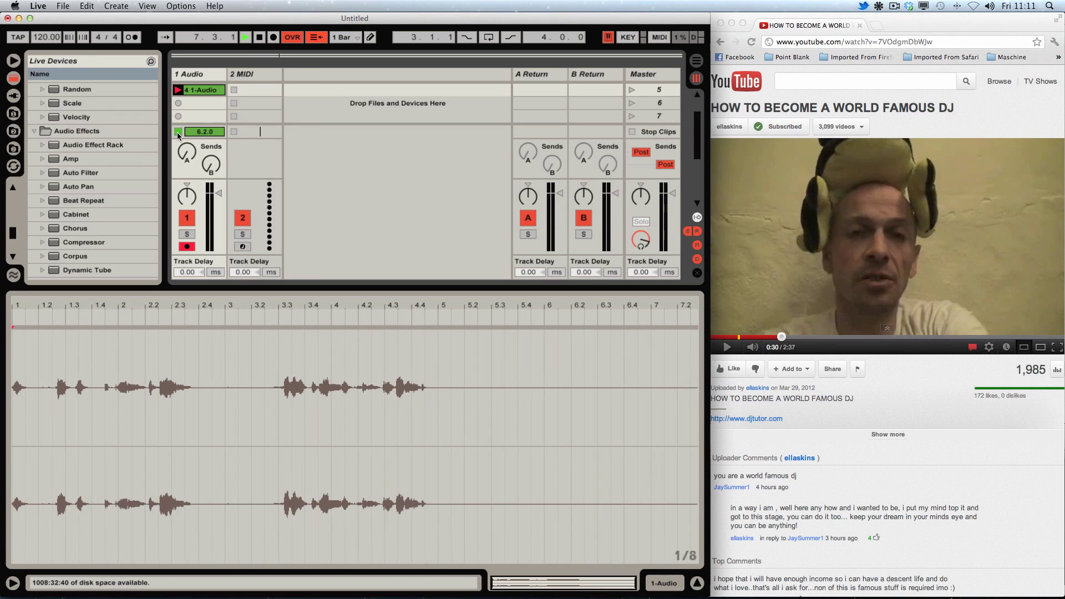
click(178, 133)
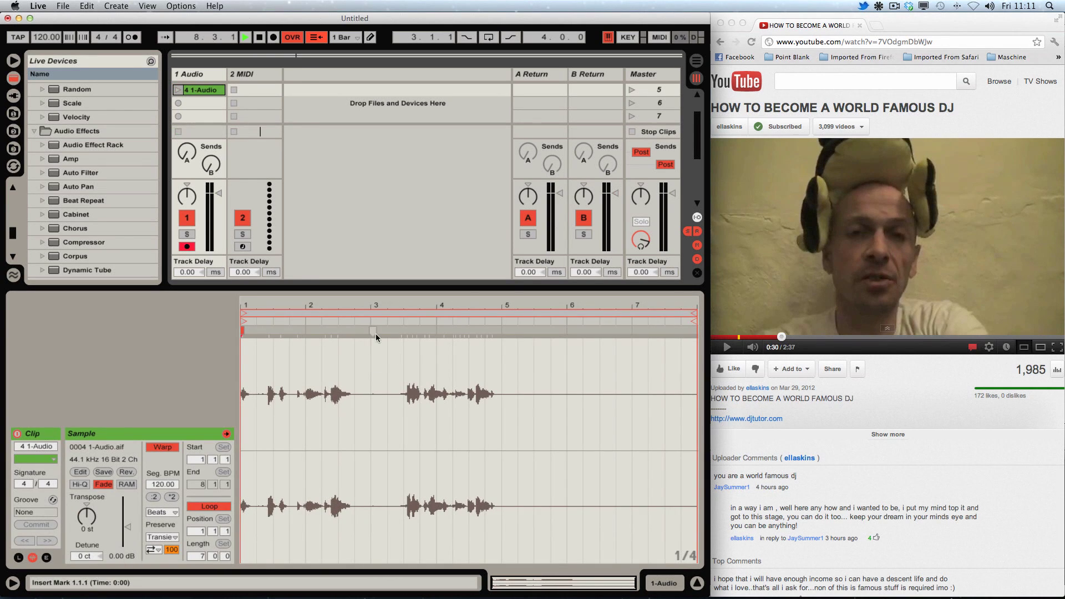
click(179, 90)
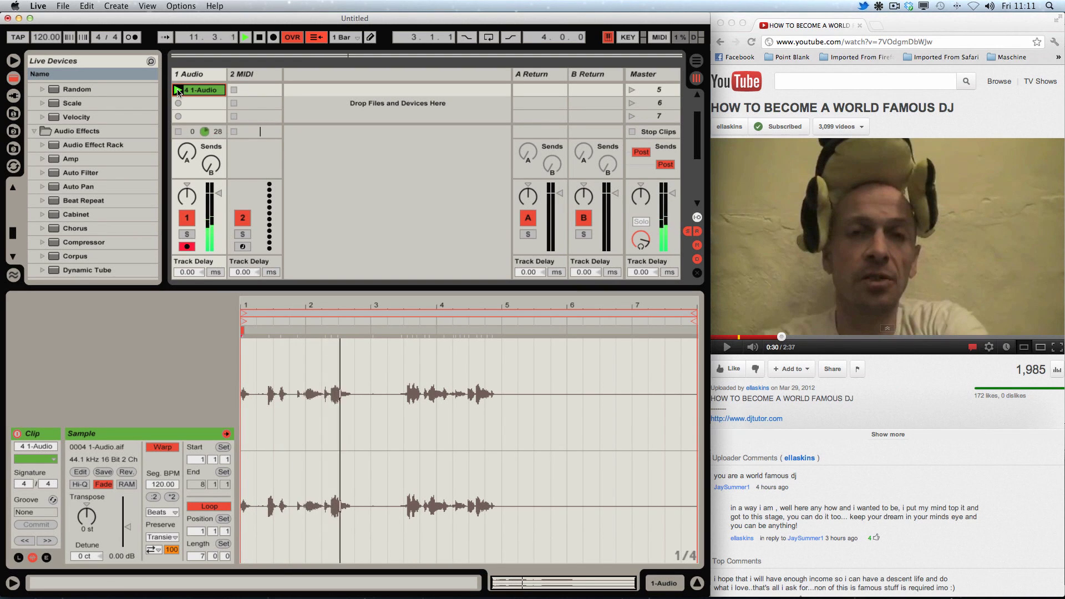
key(space)
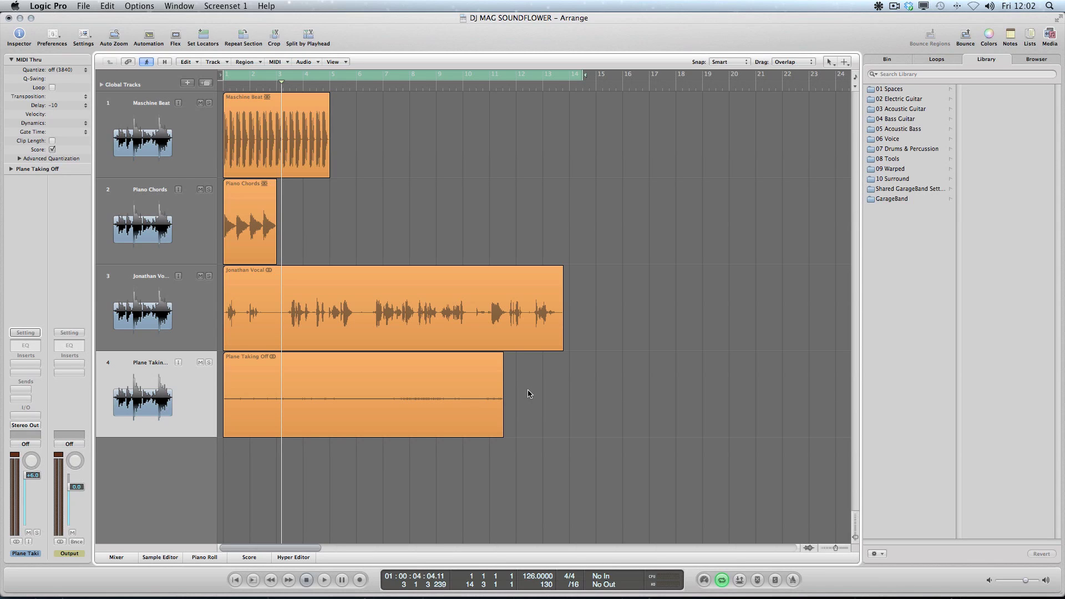
Create 16 multi-timbral software instrument tracks.
click(188, 84)
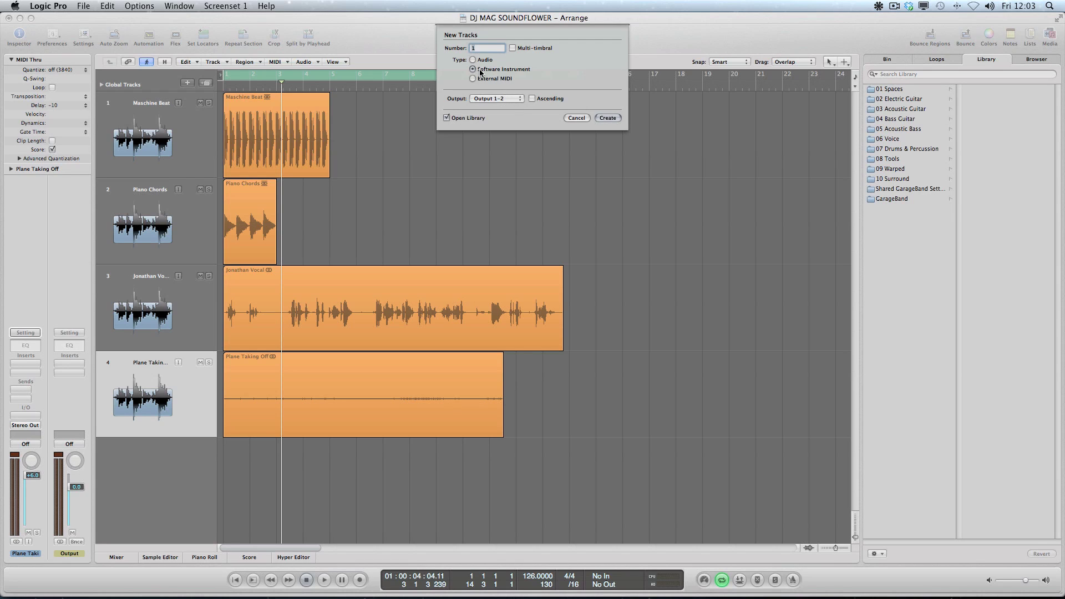
click(511, 48)
text(16)
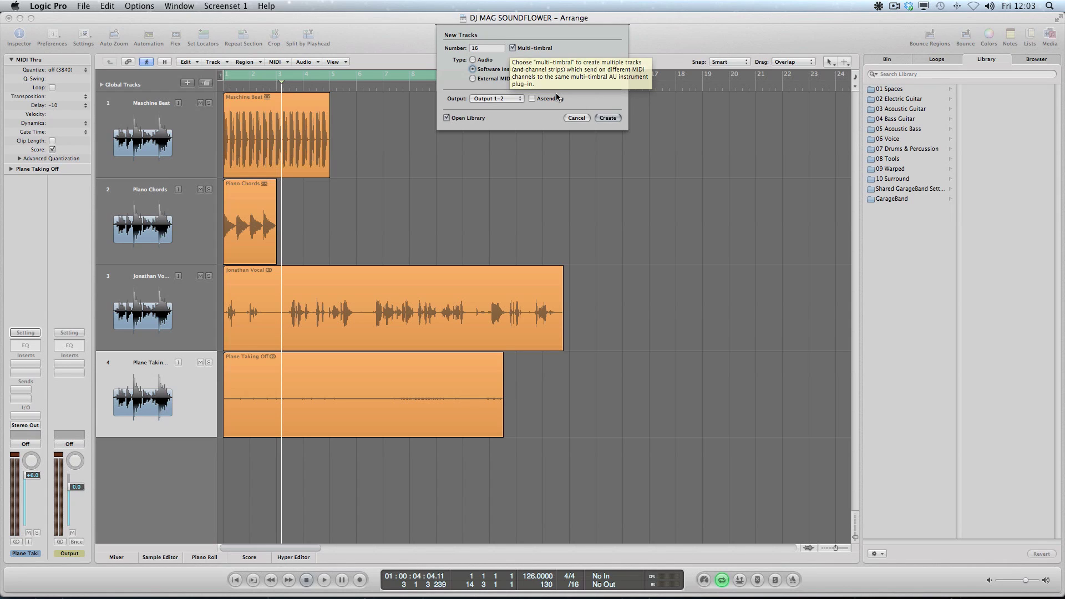
click(607, 118)
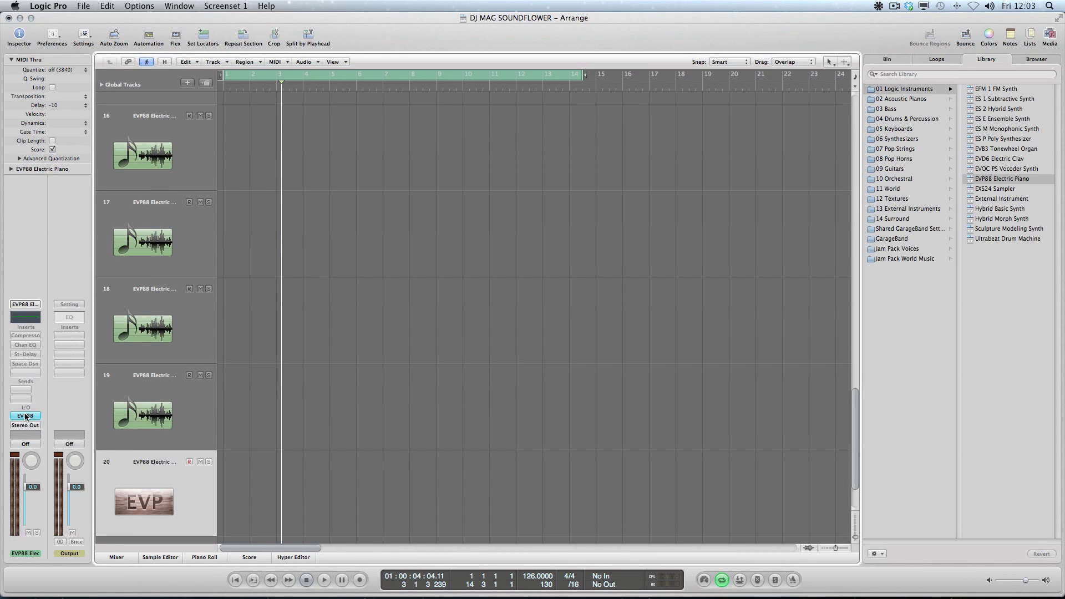
Load Kontakt 5 Multi Output (16xStereo) from AU Instruments > Native Instruments as the instrument.
click(25, 416)
mouse_move(60, 578)
mouse_move(185, 590)
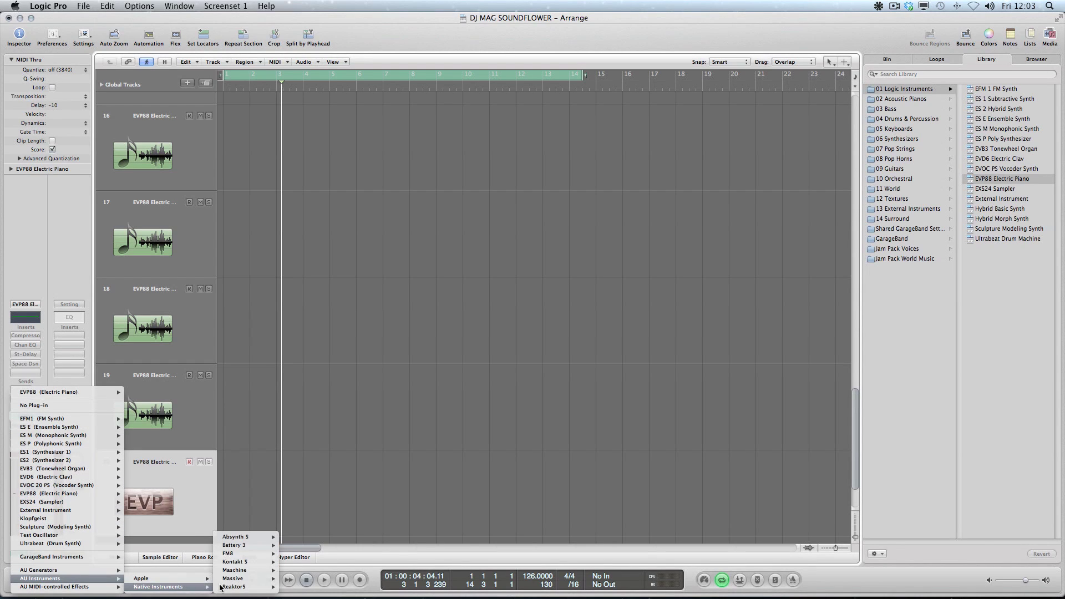
mouse_move(254, 562)
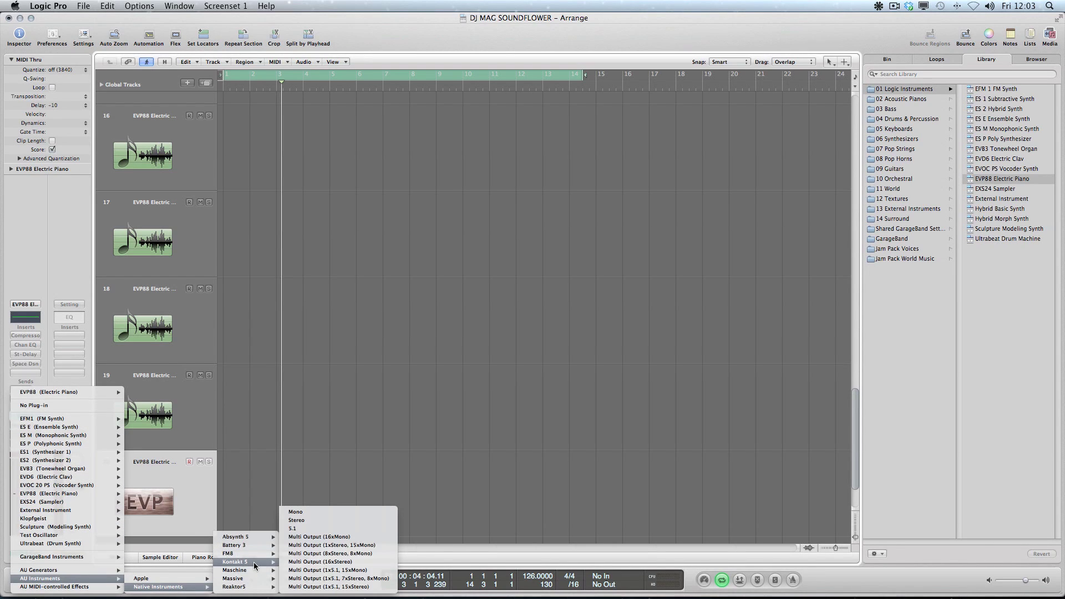
click(303, 563)
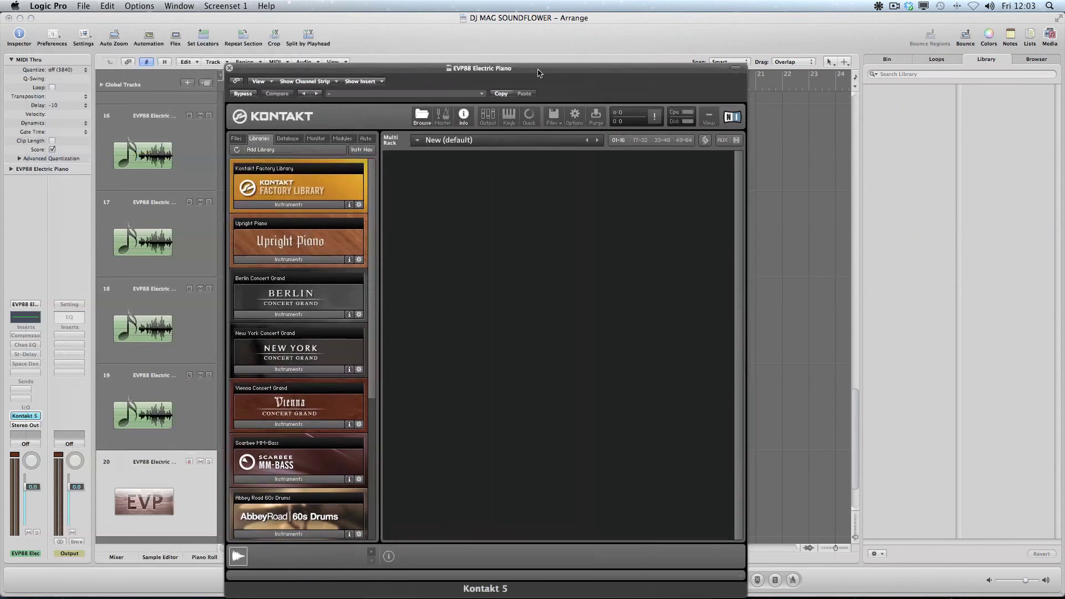
Move the Kontakt window, review the beat, piano, vocal and plane regions, then show Kontakt's file options.
drag(476, 80, 647, 15)
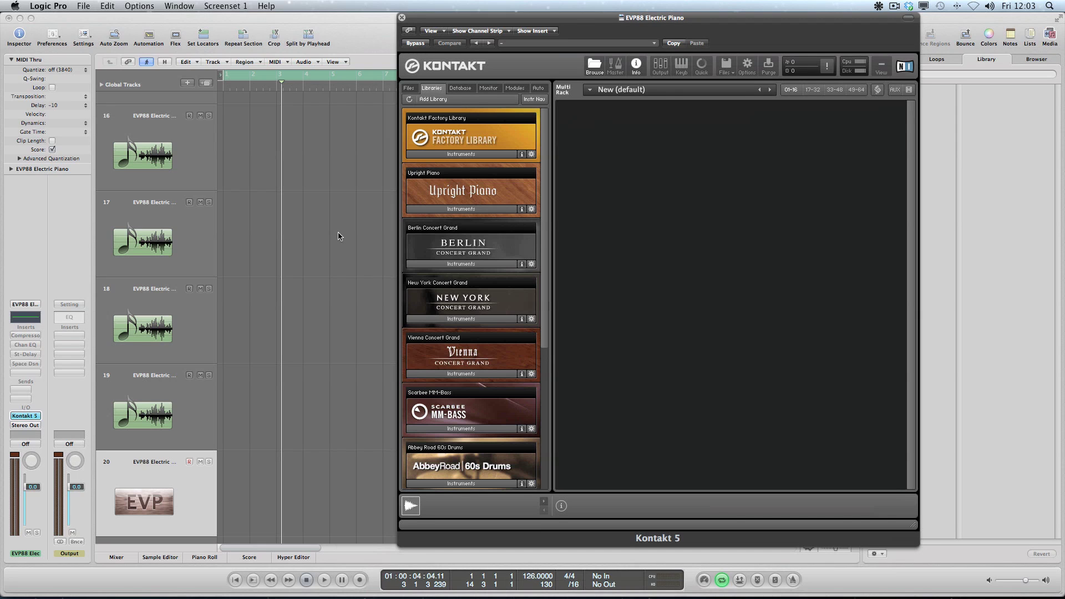
scroll(339, 235, up, 15)
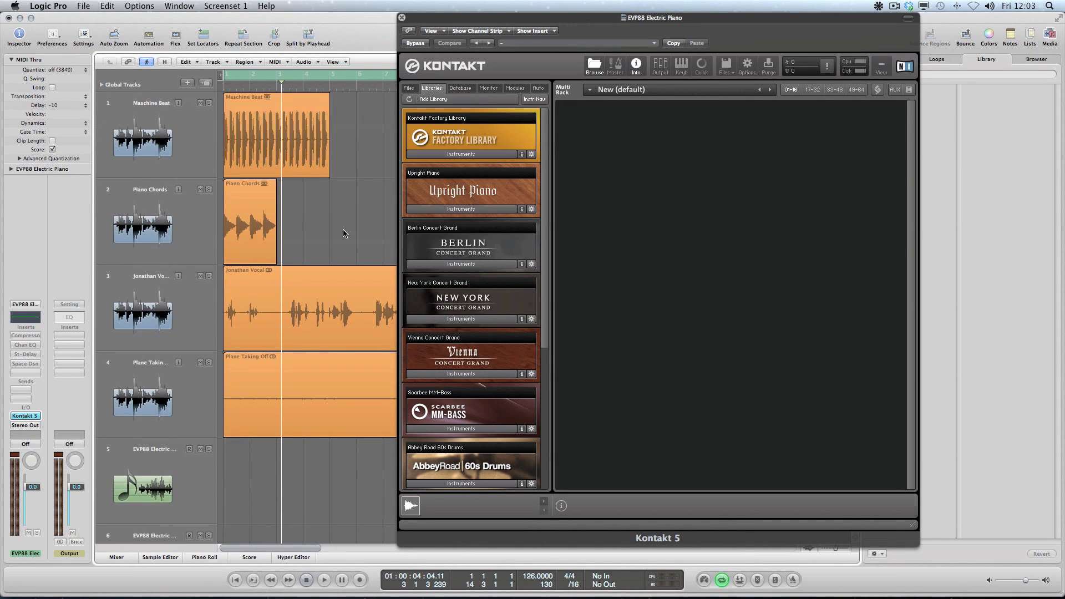
click(257, 311)
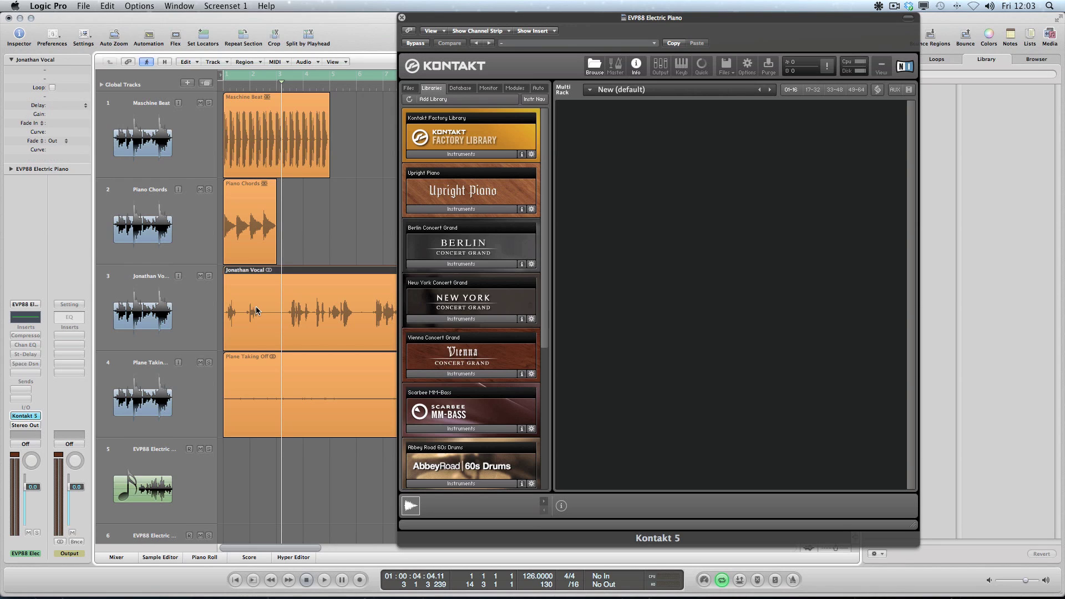
click(319, 383)
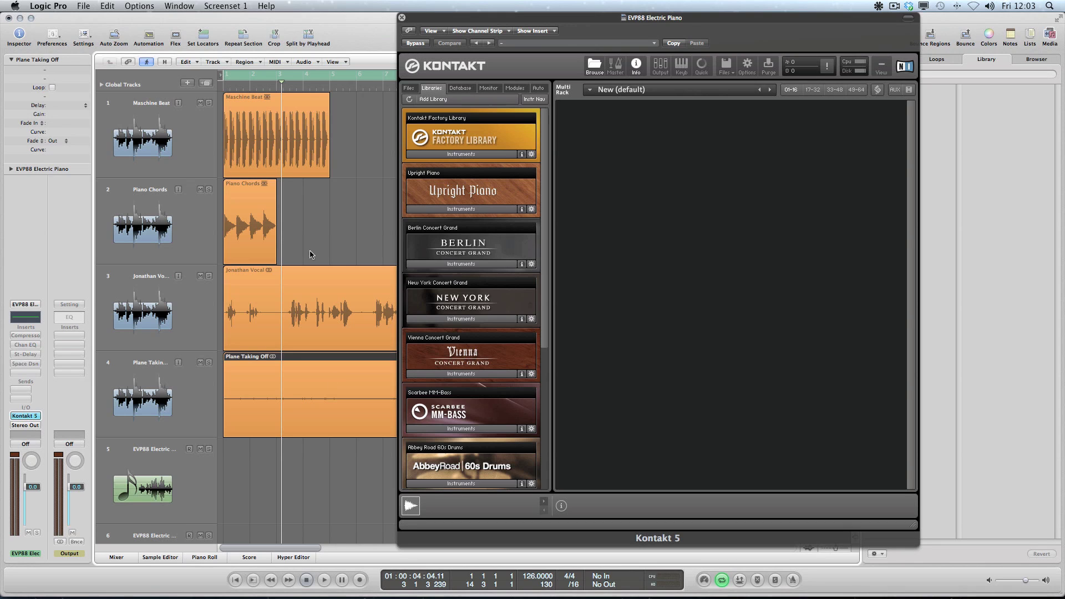
click(265, 218)
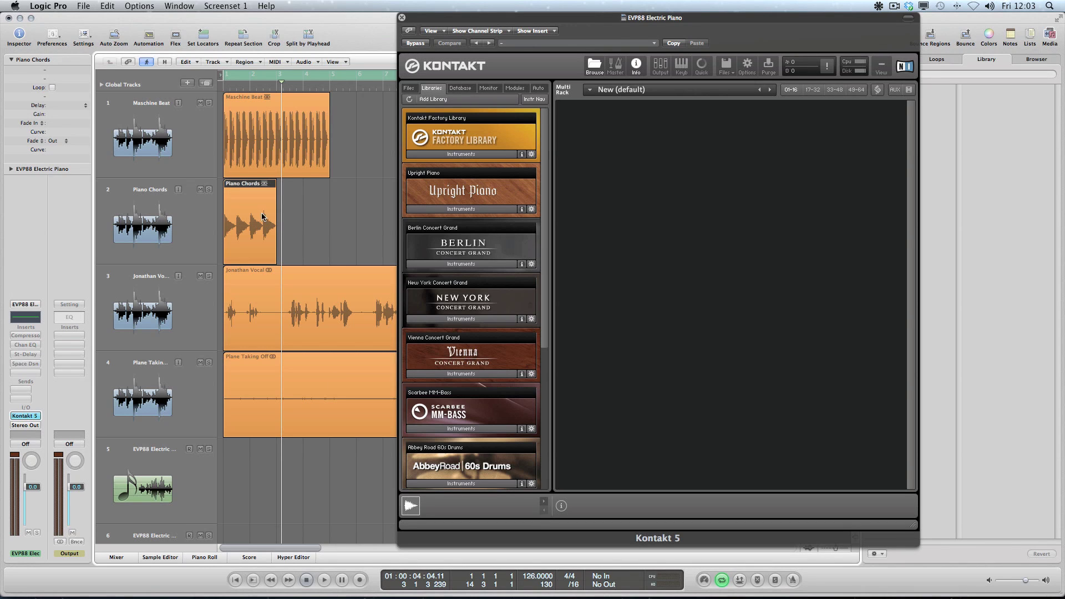
click(256, 147)
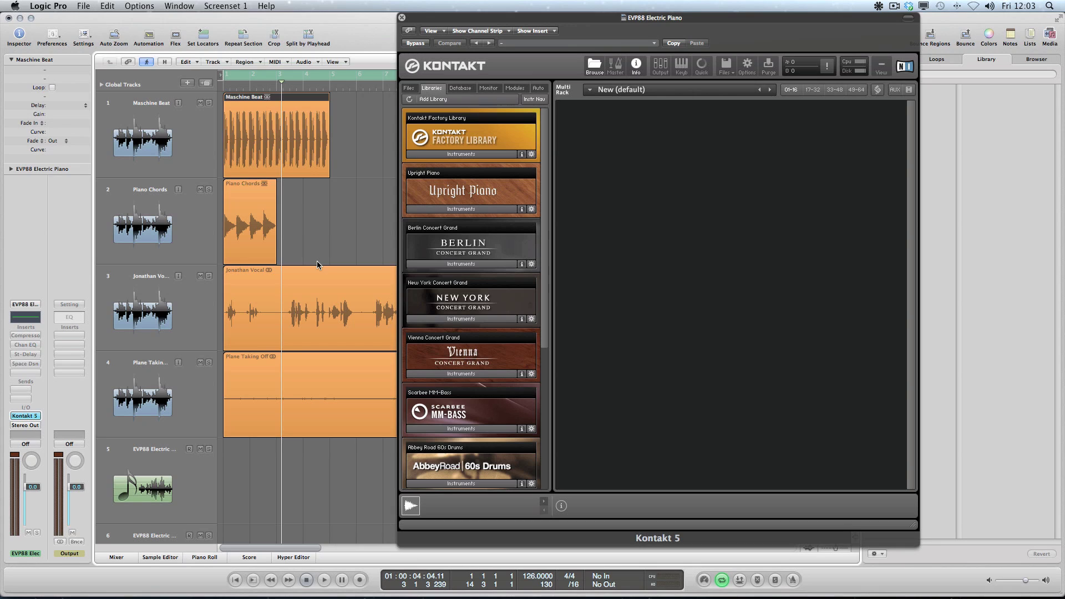
click(303, 307)
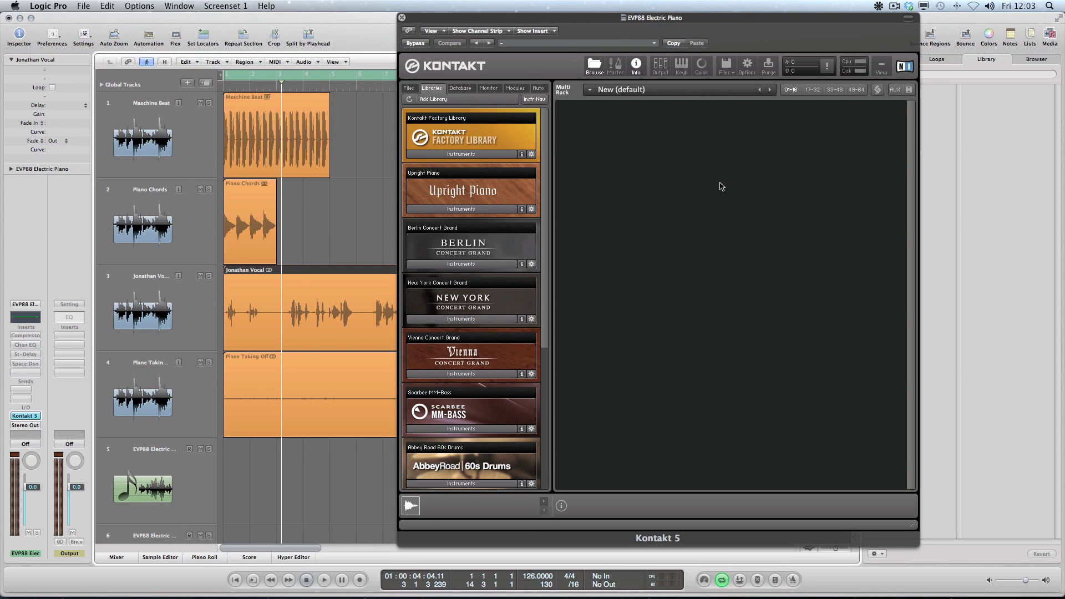
click(726, 65)
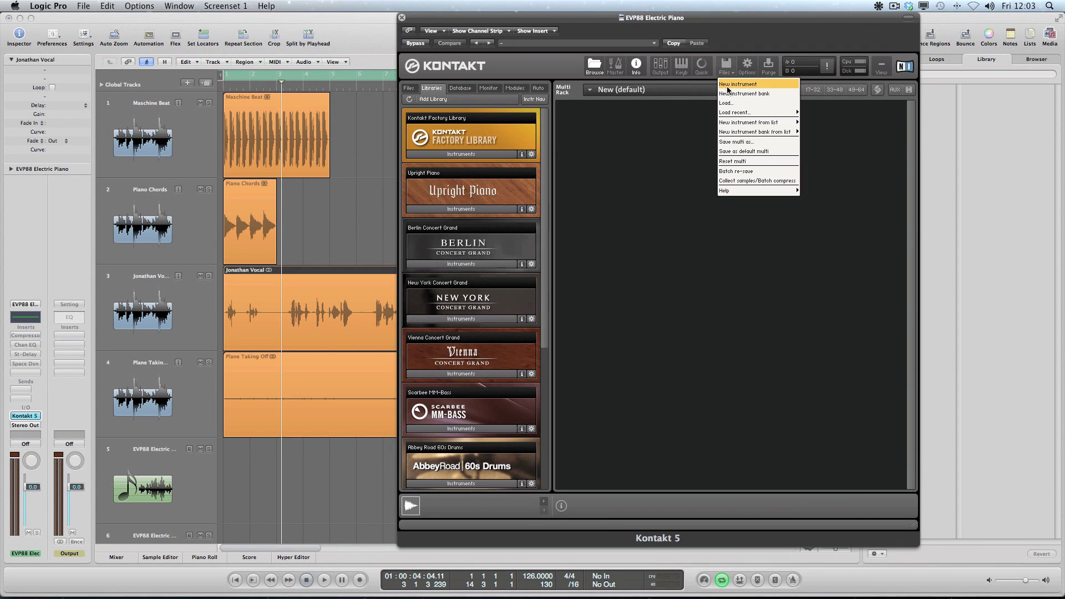
Create a new Kontakt instrument and map Jonathan Vocal.aif from the file browser onto key C1.
click(724, 85)
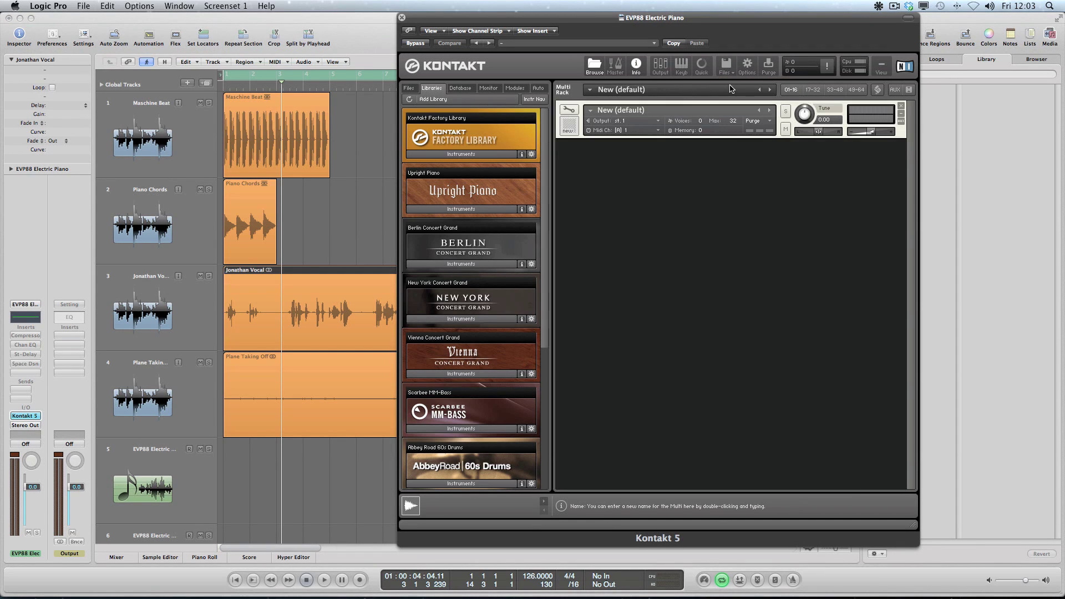
click(568, 109)
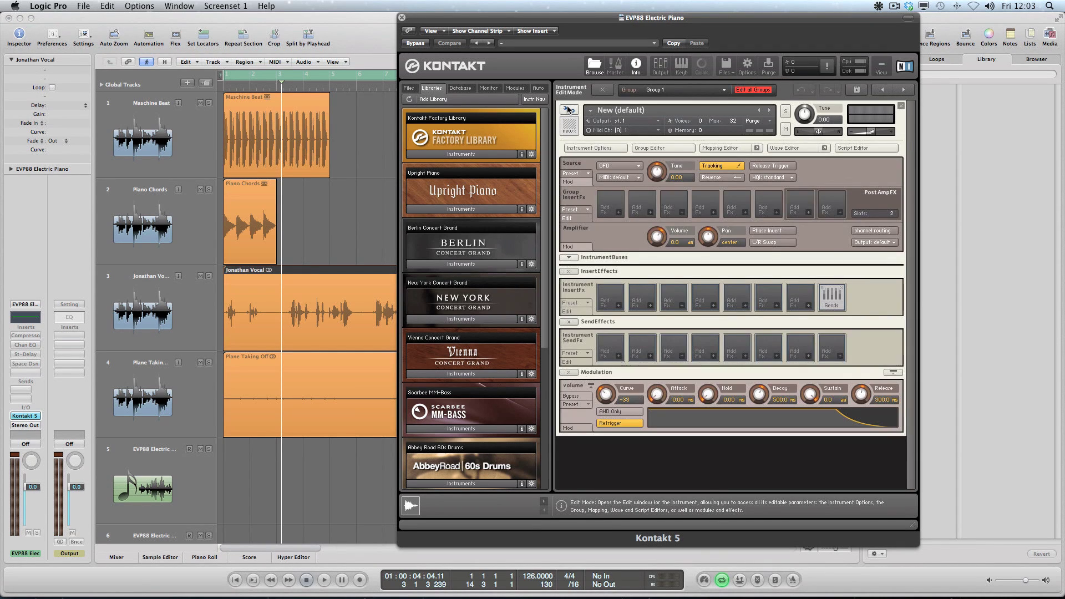
click(756, 148)
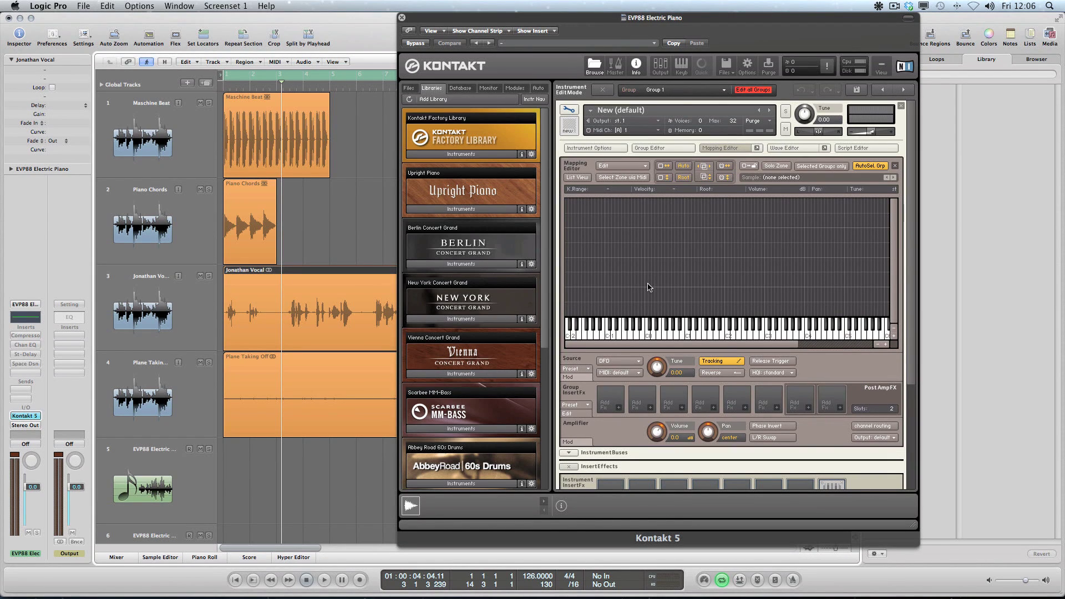
click(410, 87)
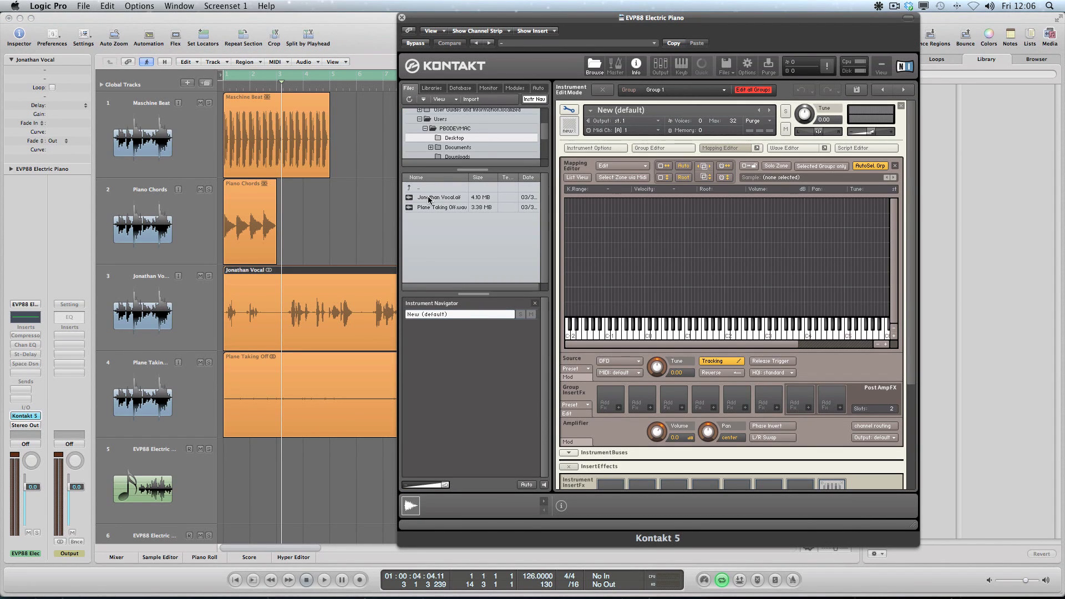
drag(426, 198, 685, 305)
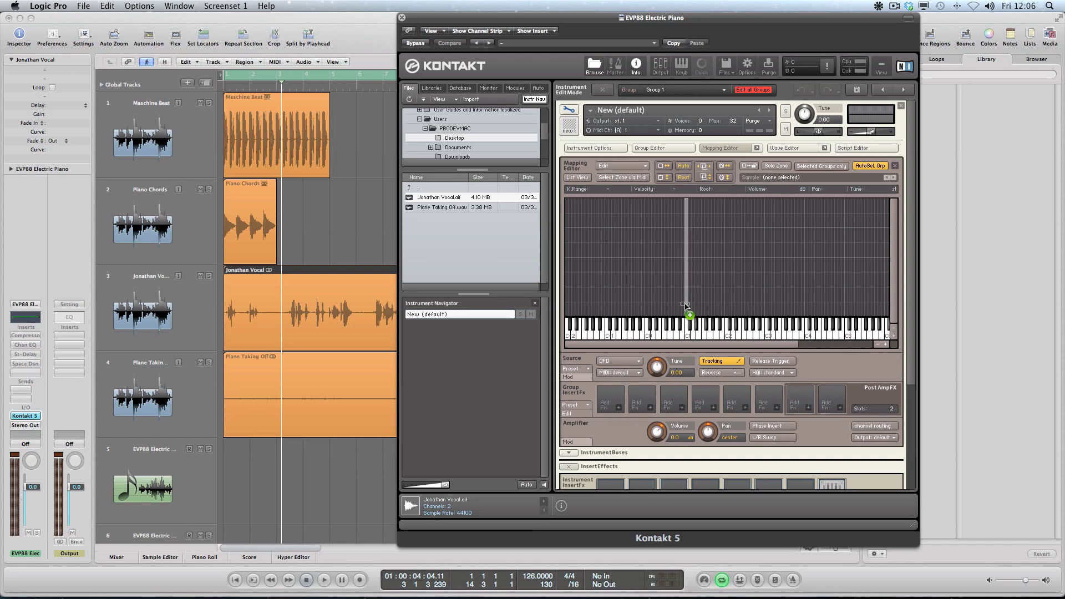
drag(685, 305, 687, 307)
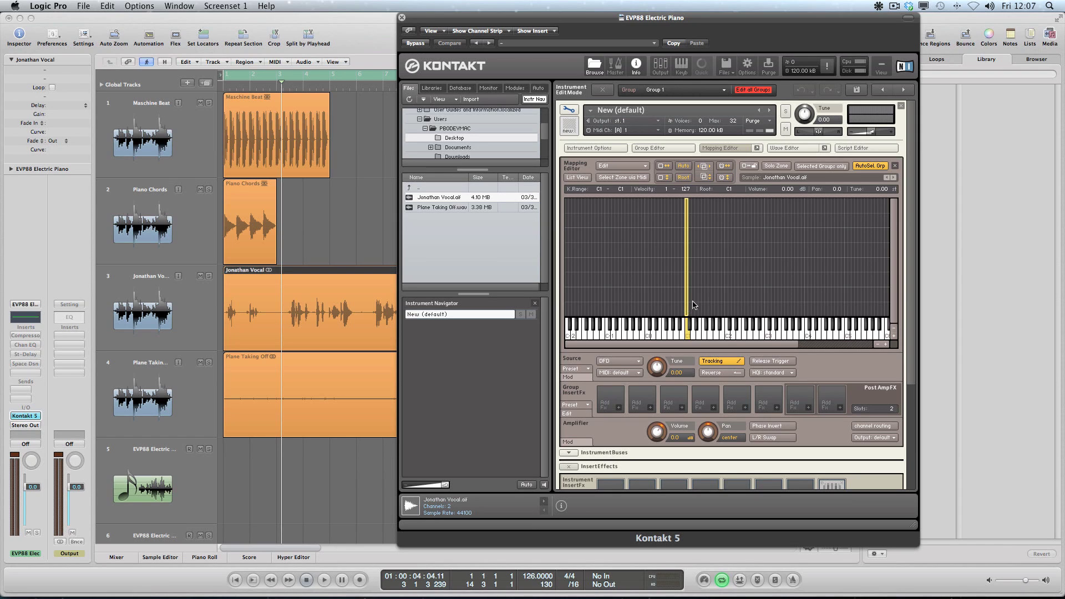
Enable Use Beatmachine for the vocal sample in the Wave Editor's Sync / Slice tab.
click(785, 147)
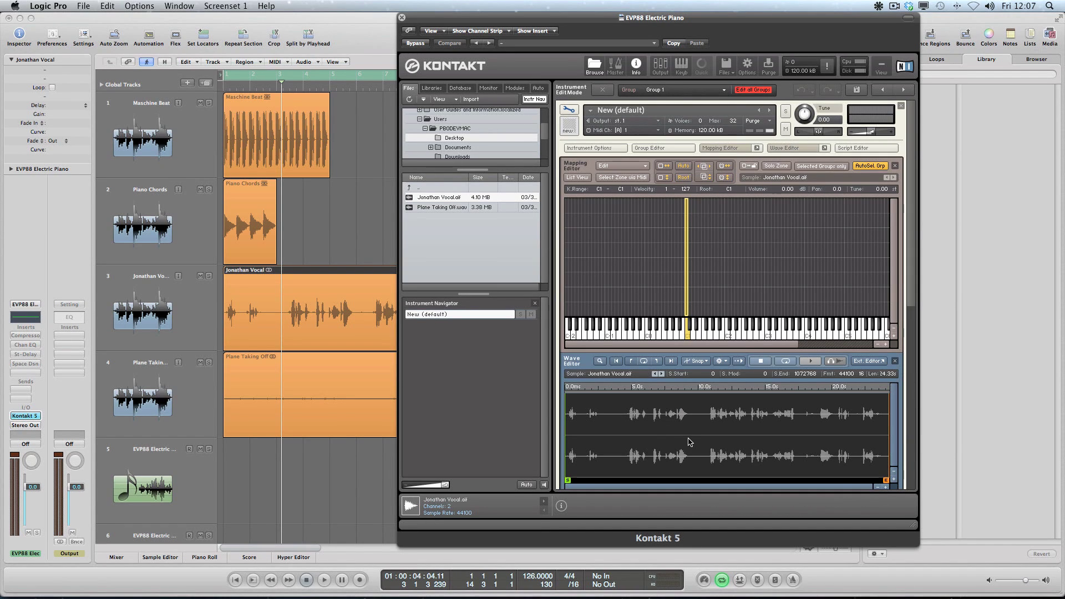
scroll(745, 332, down, 7)
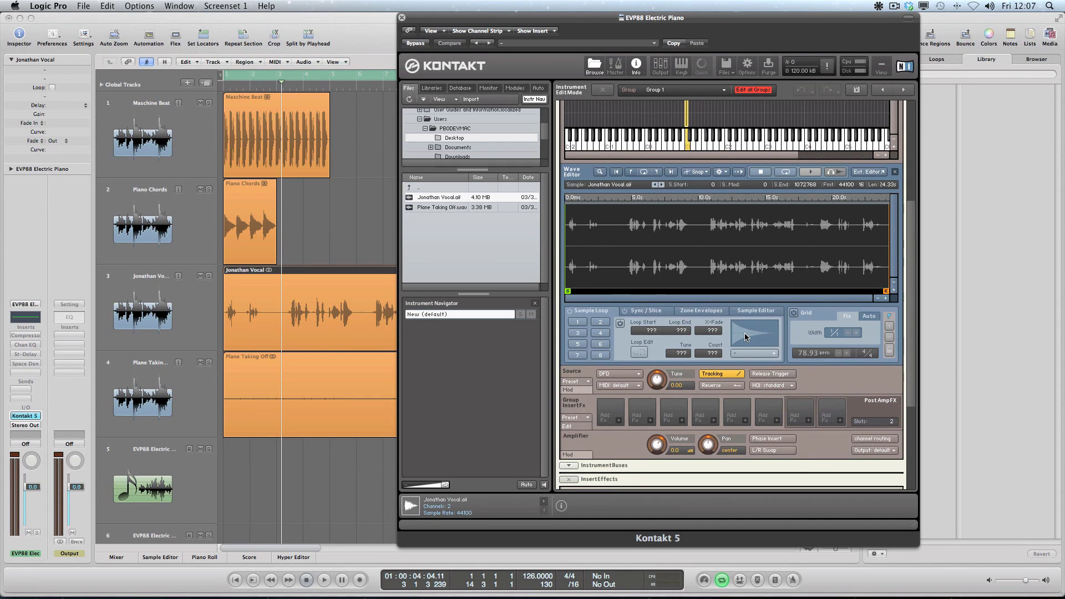
click(639, 312)
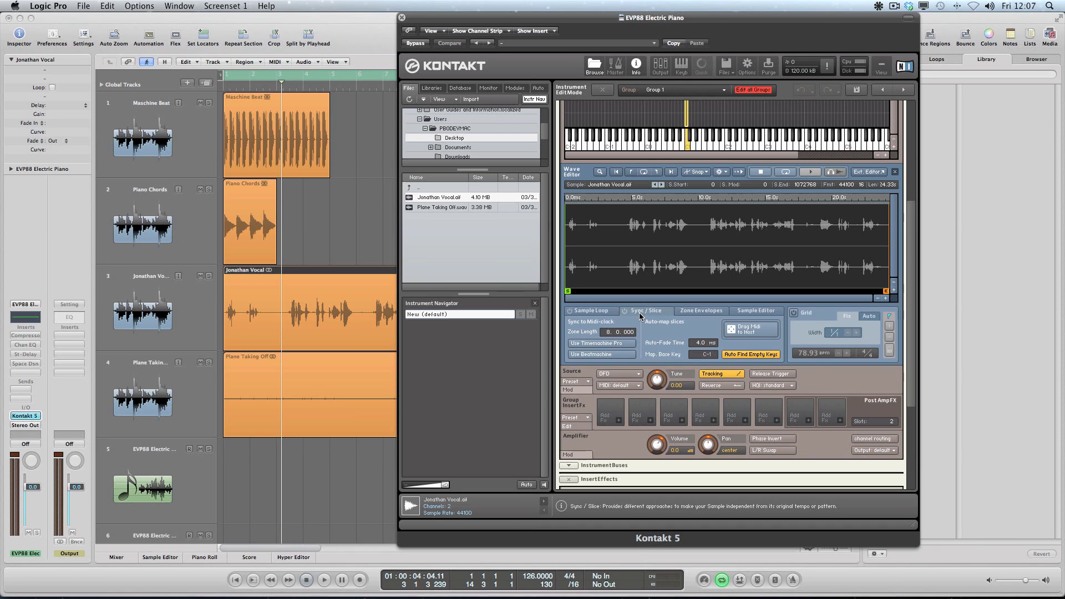
click(606, 356)
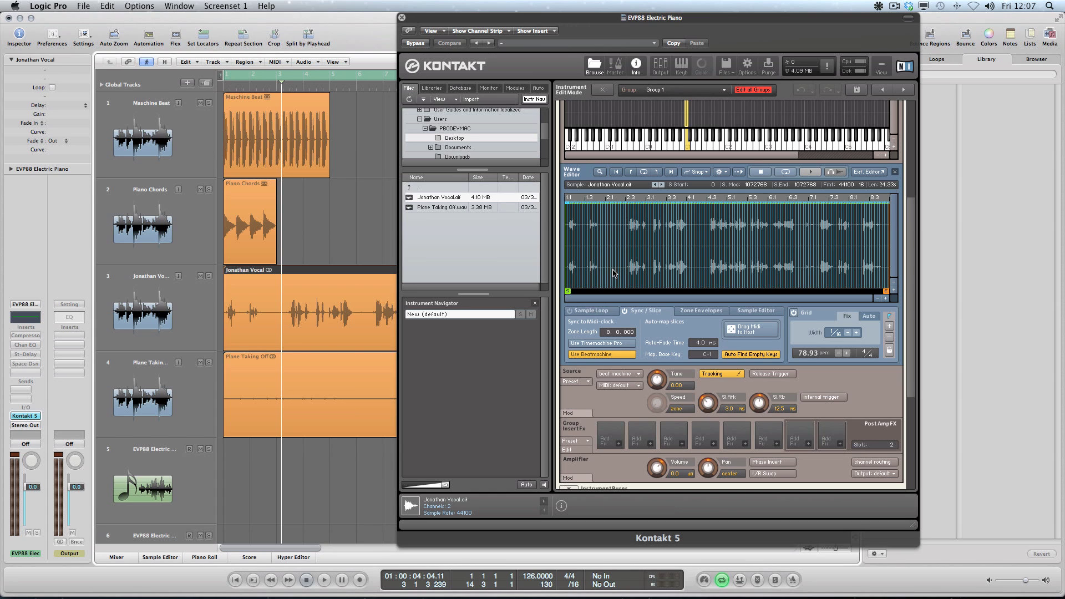
Zoom into the first bar, switch to automatic slicing and raise slice sensitivity.
click(886, 298)
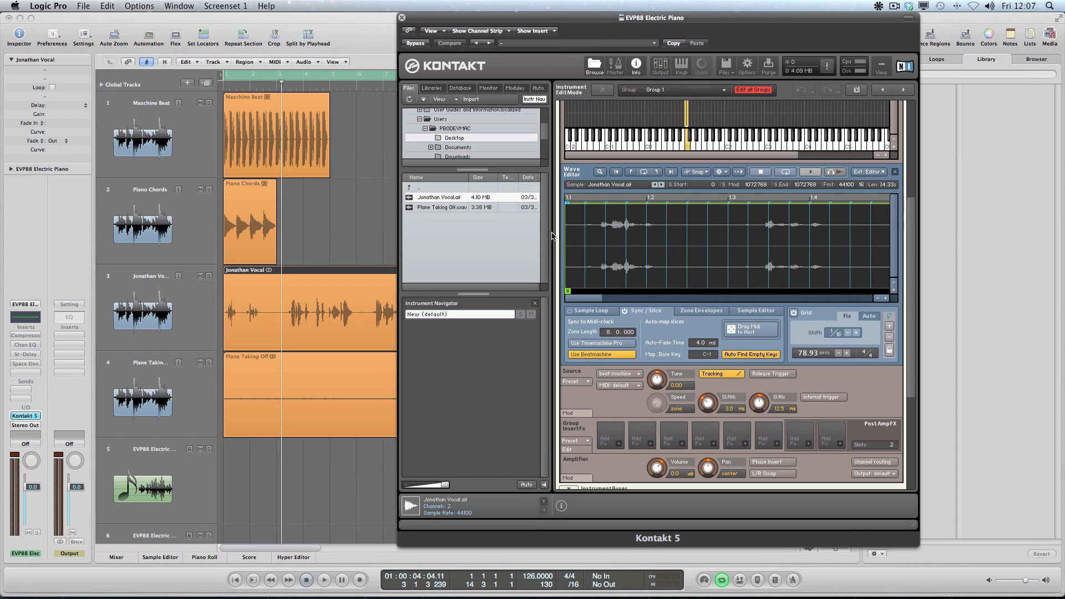
click(869, 316)
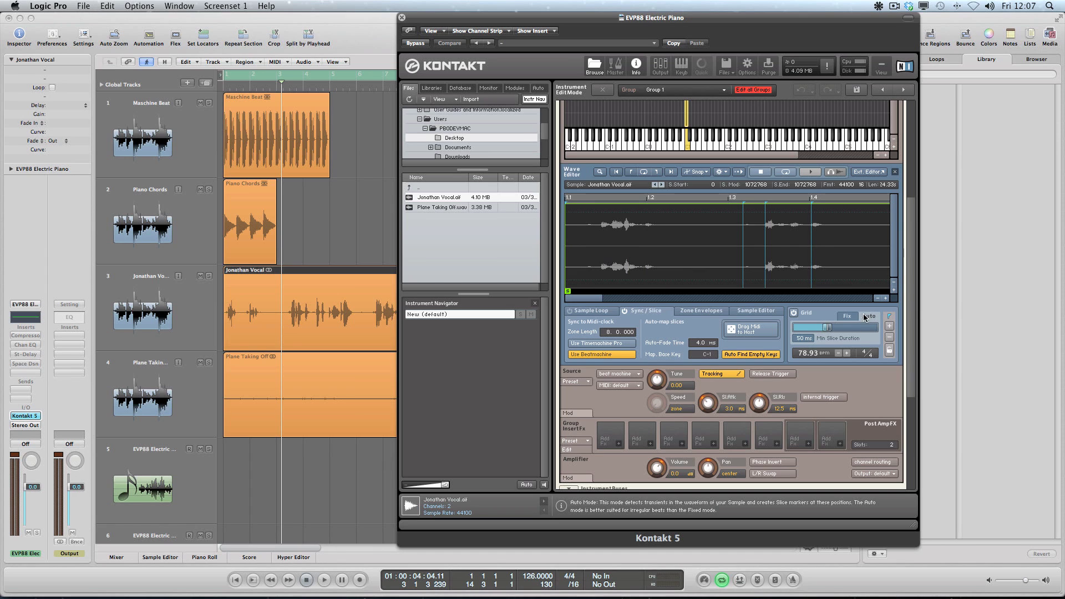
drag(827, 327, 873, 331)
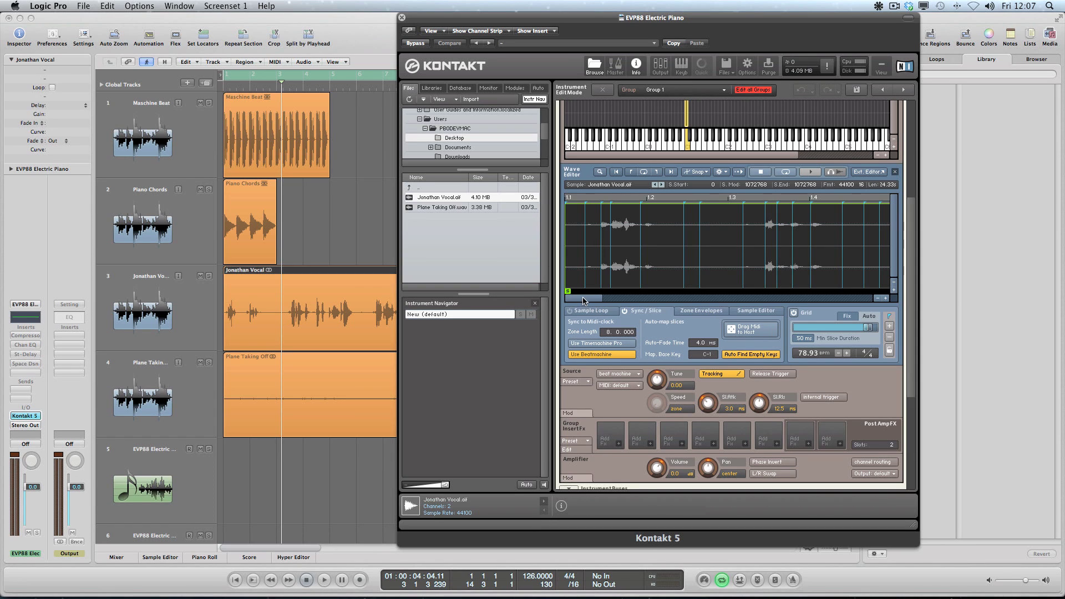
Remove unwanted slice markers, including the last three near the end of the view.
click(889, 337)
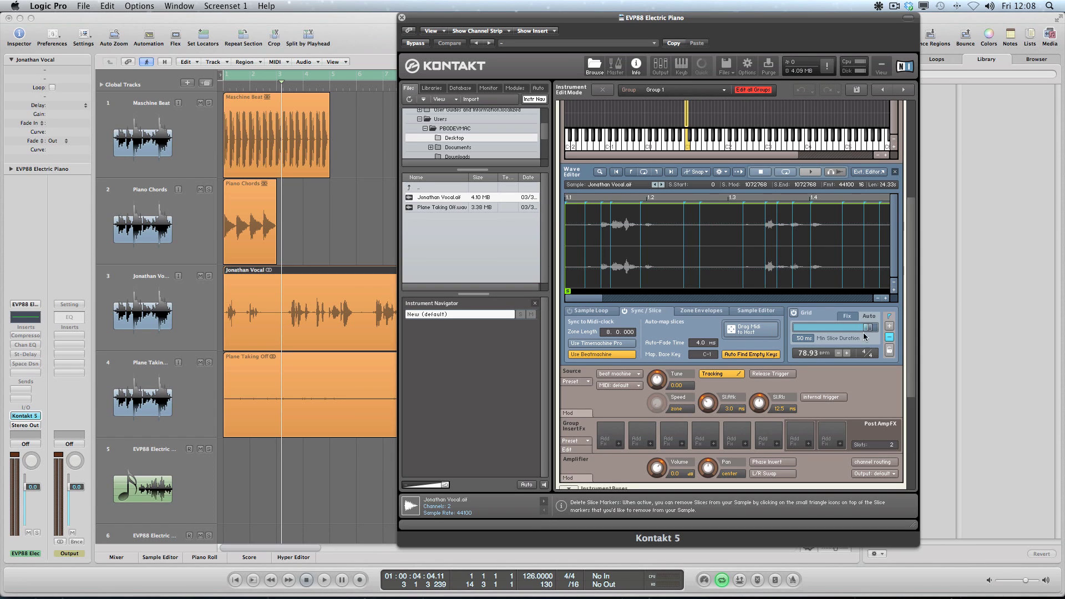
click(586, 209)
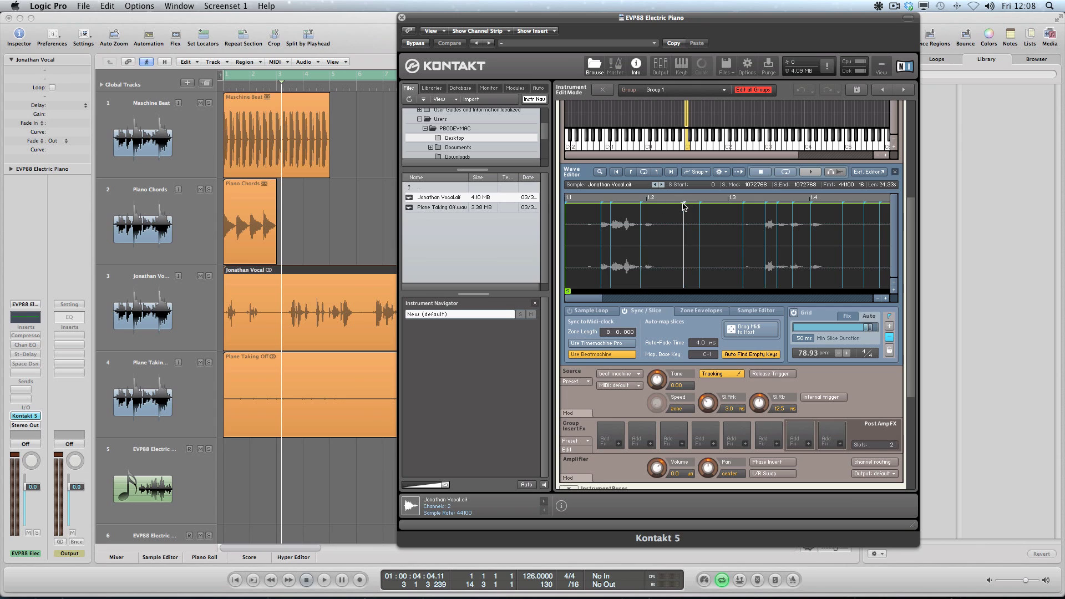
click(744, 207)
click(845, 213)
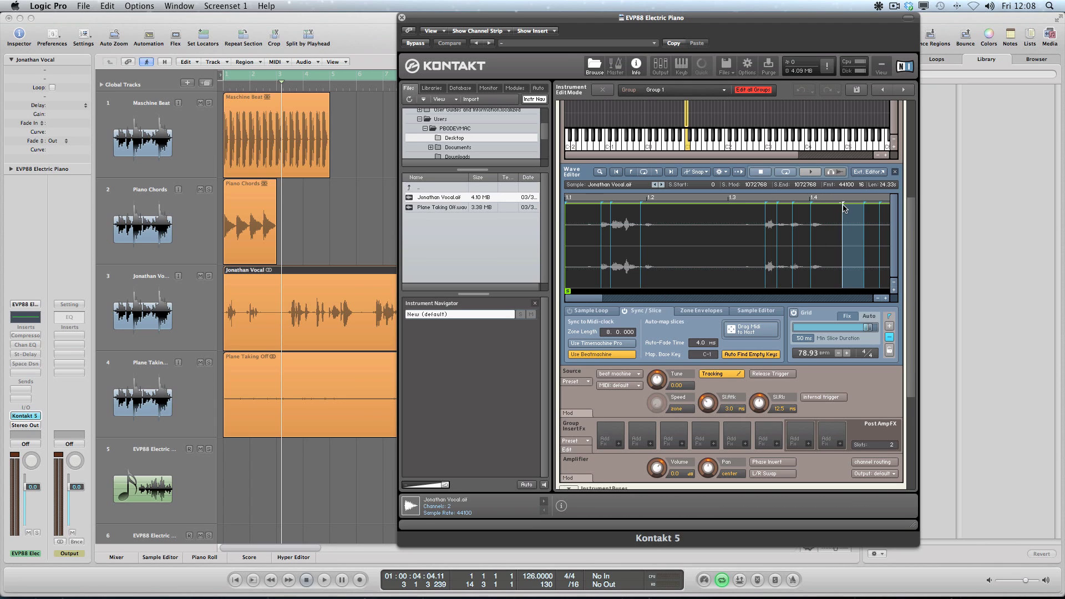
click(843, 205)
click(865, 205)
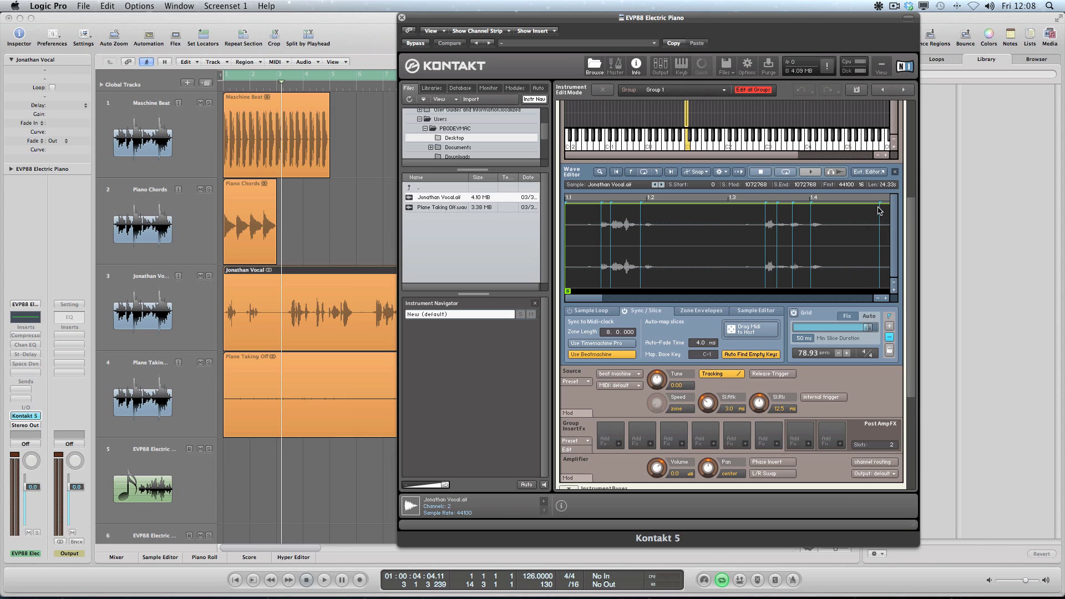
click(880, 206)
Remove more slice markers in the middle to merge neighbouring slices into longer ones.
drag(594, 303, 638, 302)
click(659, 208)
click(658, 207)
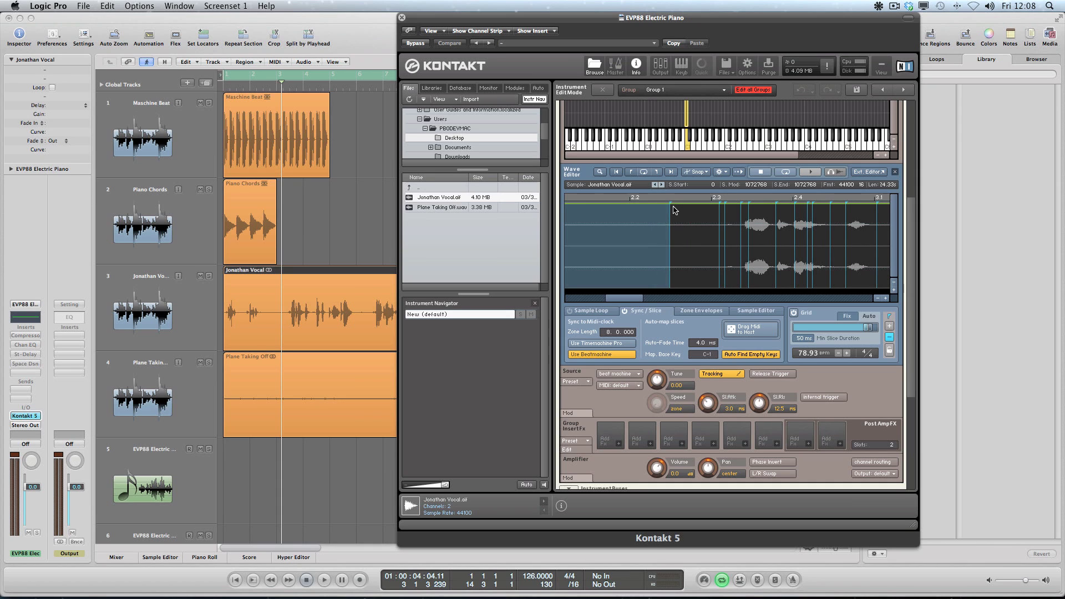
click(672, 207)
click(721, 206)
click(726, 206)
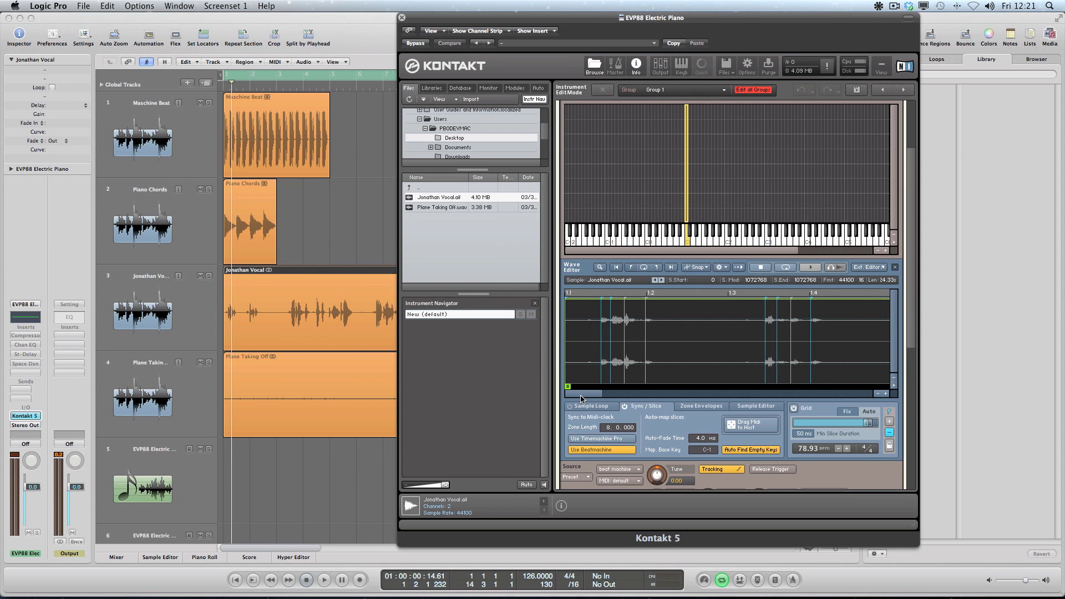
Delete one more stray slice marker with remove-slice mode.
drag(583, 395, 762, 405)
click(890, 422)
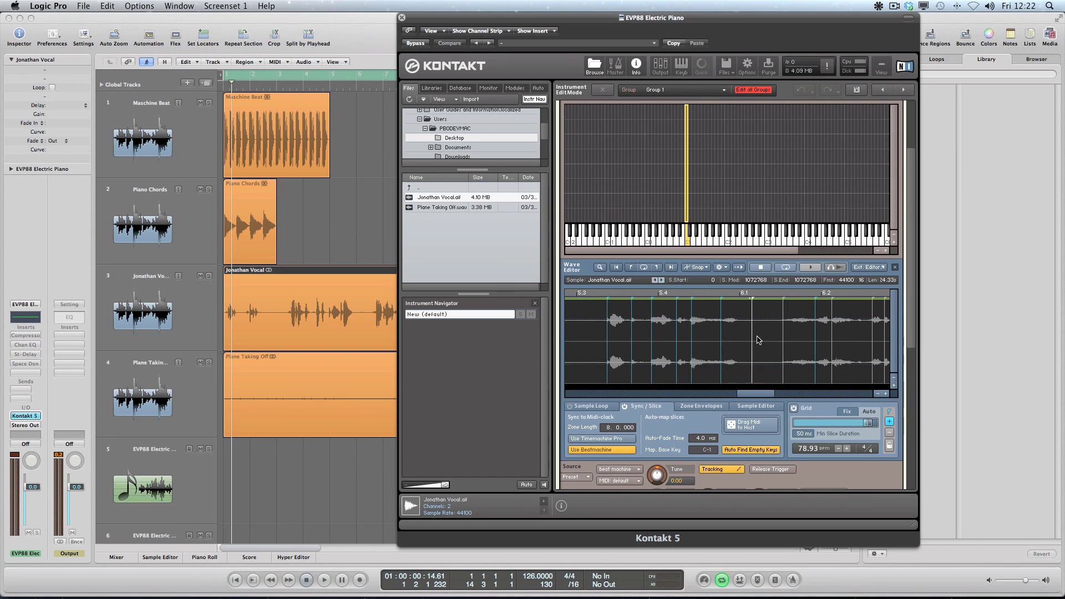
click(890, 432)
click(751, 308)
Nudge the slice marker near 6.1 slightly earlier, then zoom out to the whole sample.
click(880, 394)
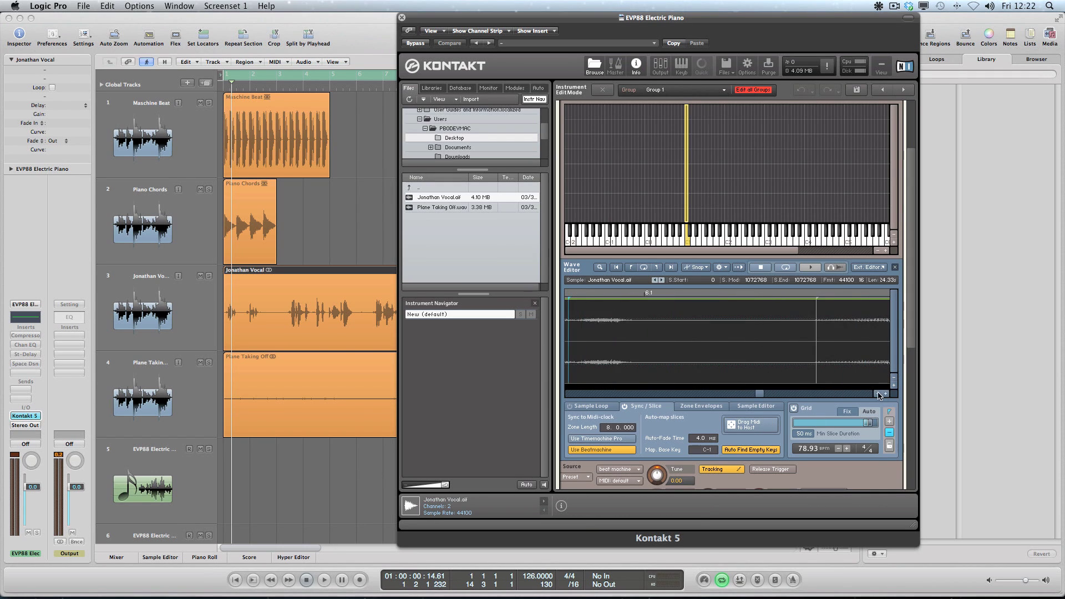
drag(759, 393, 747, 393)
drag(720, 303, 716, 303)
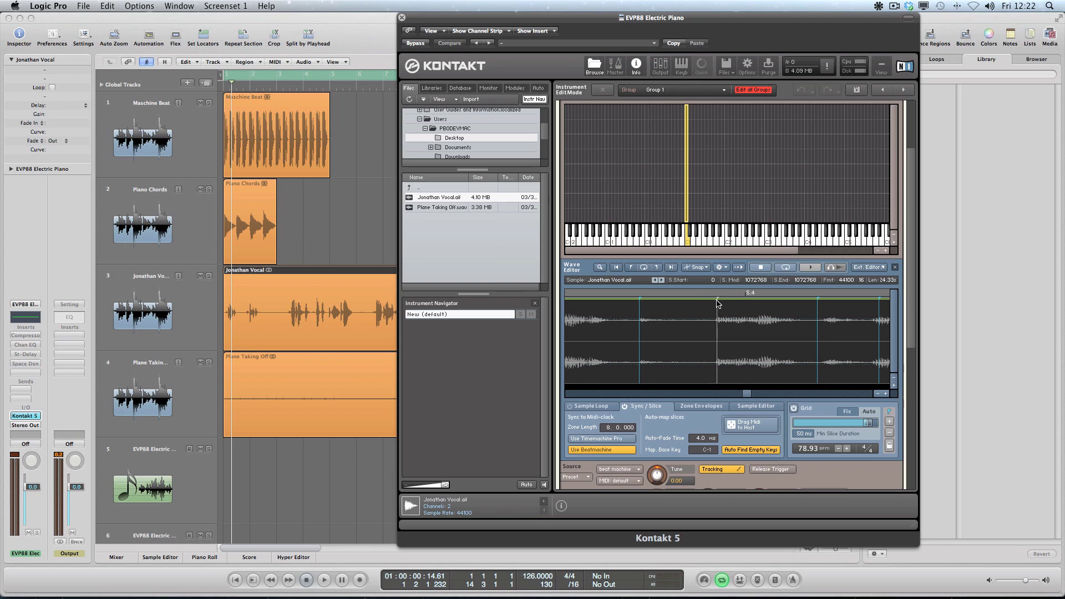
click(876, 394)
click(877, 394)
click(876, 393)
click(877, 393)
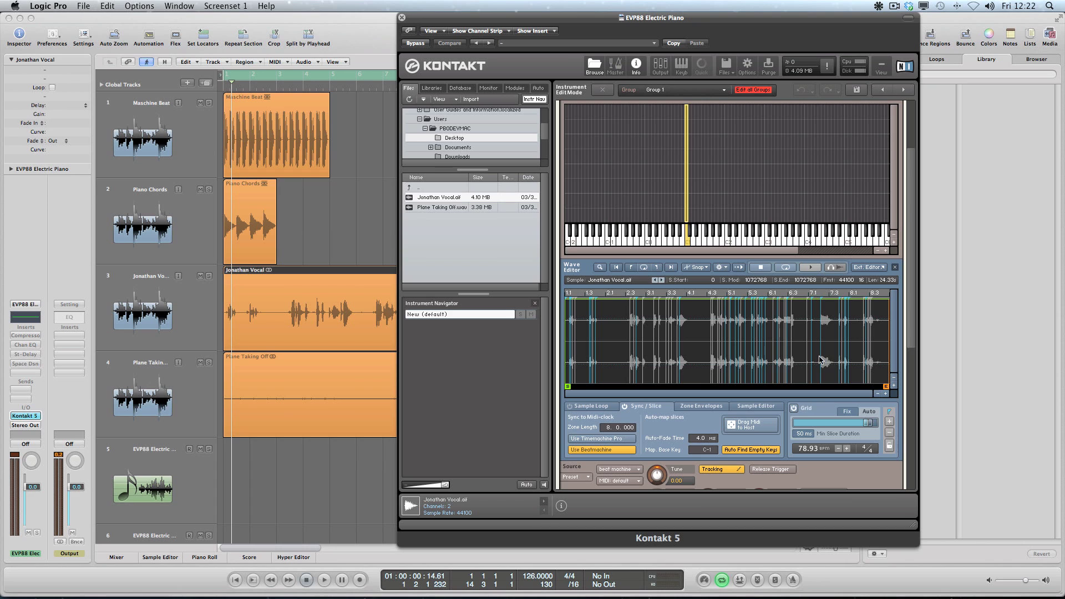
Set Map. Base Key to C2 and drag the slice MIDI pattern onto Logic track 5.
drag(744, 256, 802, 253)
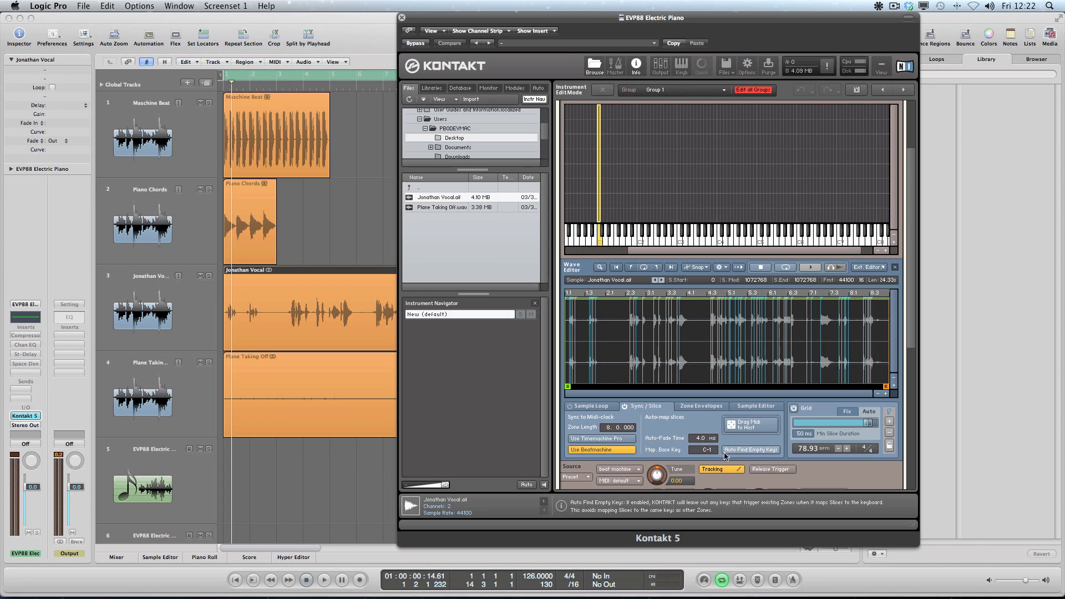
text(c)
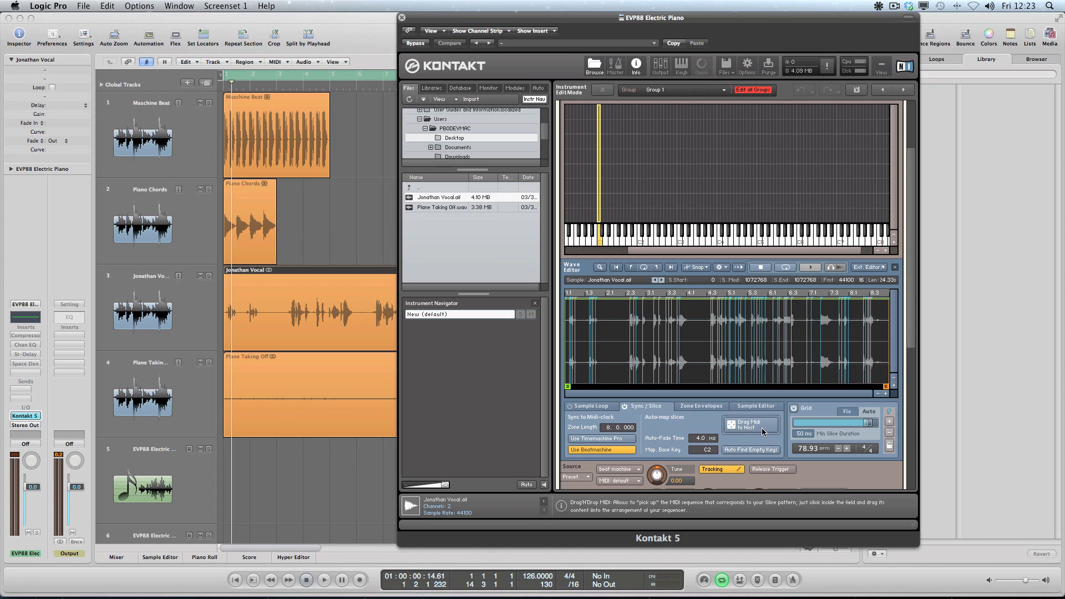
drag(759, 430, 225, 478)
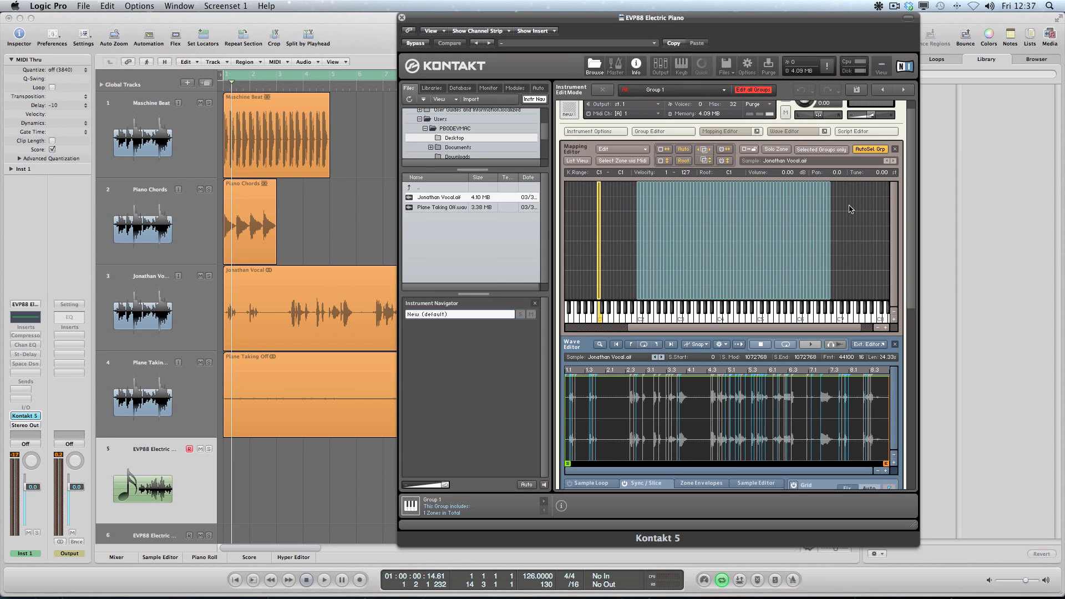
click(617, 221)
Rename the 'slices mapped' group to 'Time Machine' in the Group Editor.
click(669, 132)
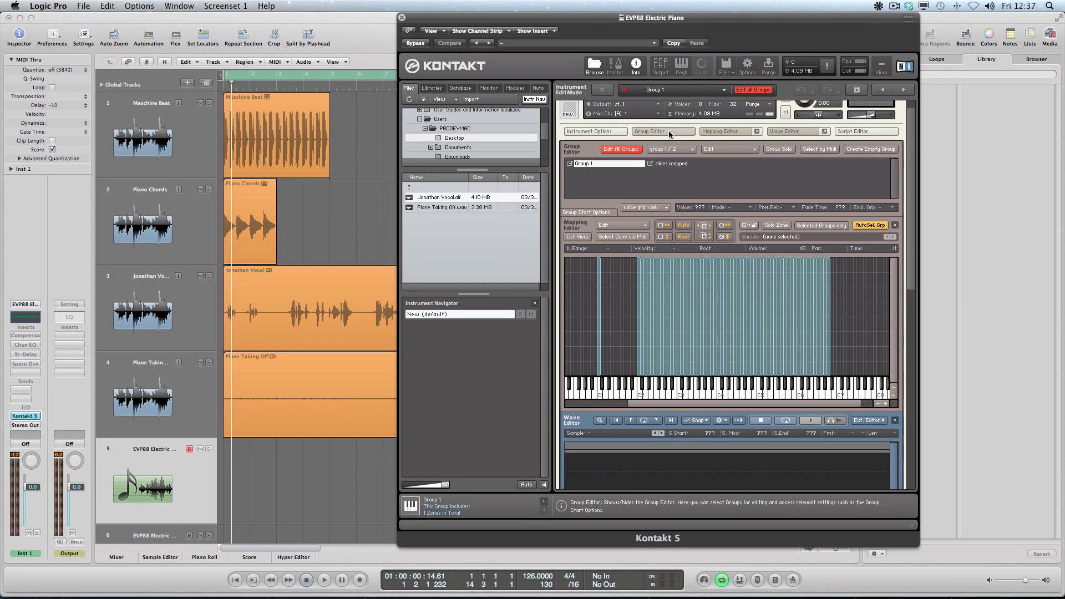
click(599, 291)
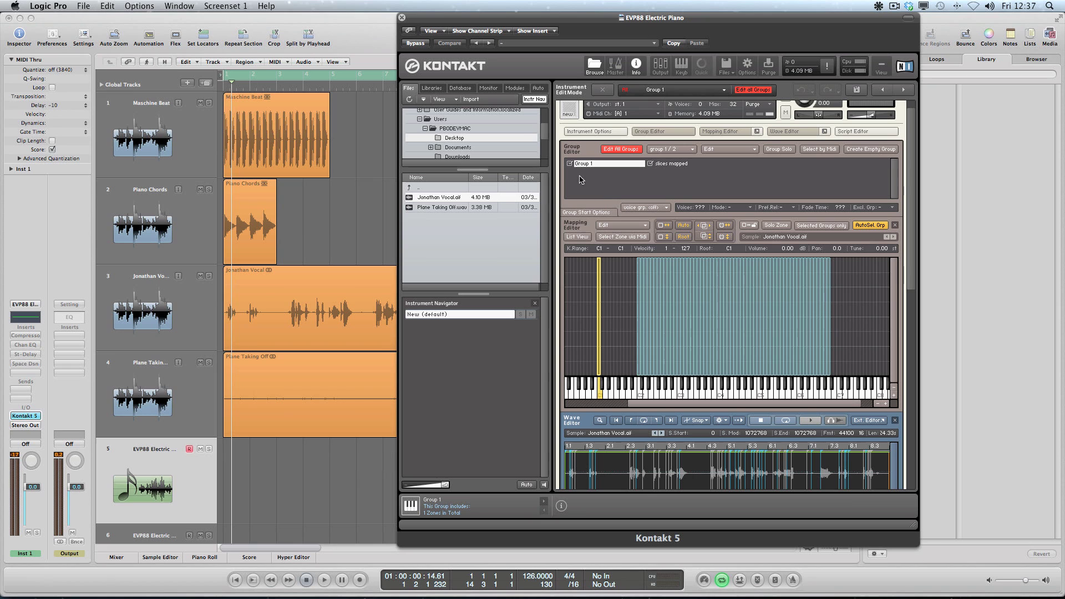
click(638, 294)
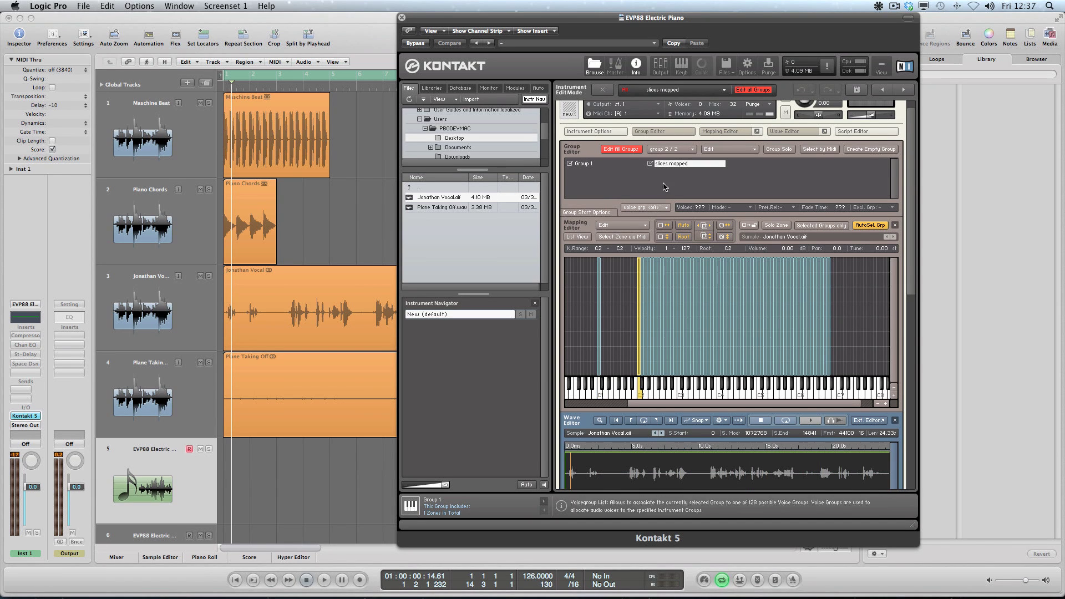
double_click(674, 168)
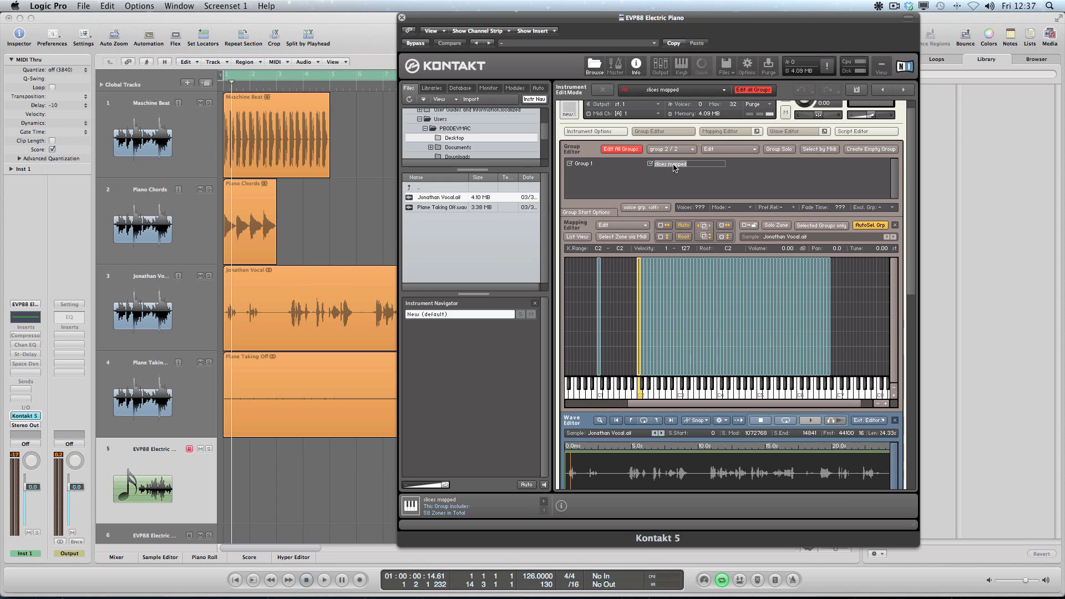
text(Time Machine)
key(Return)
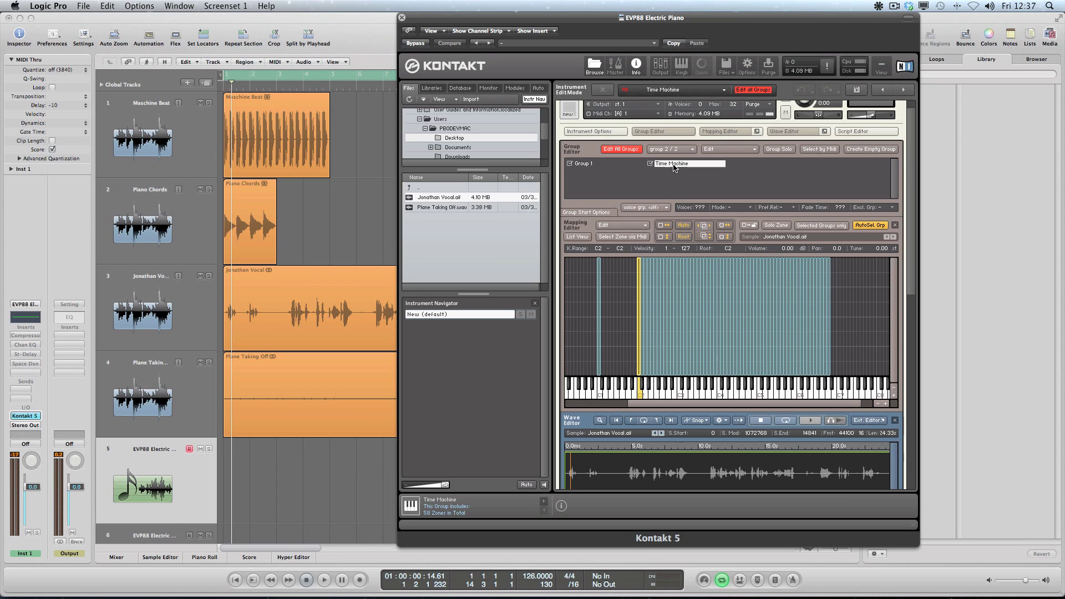
scroll(593, 153, down, 1)
click(591, 154)
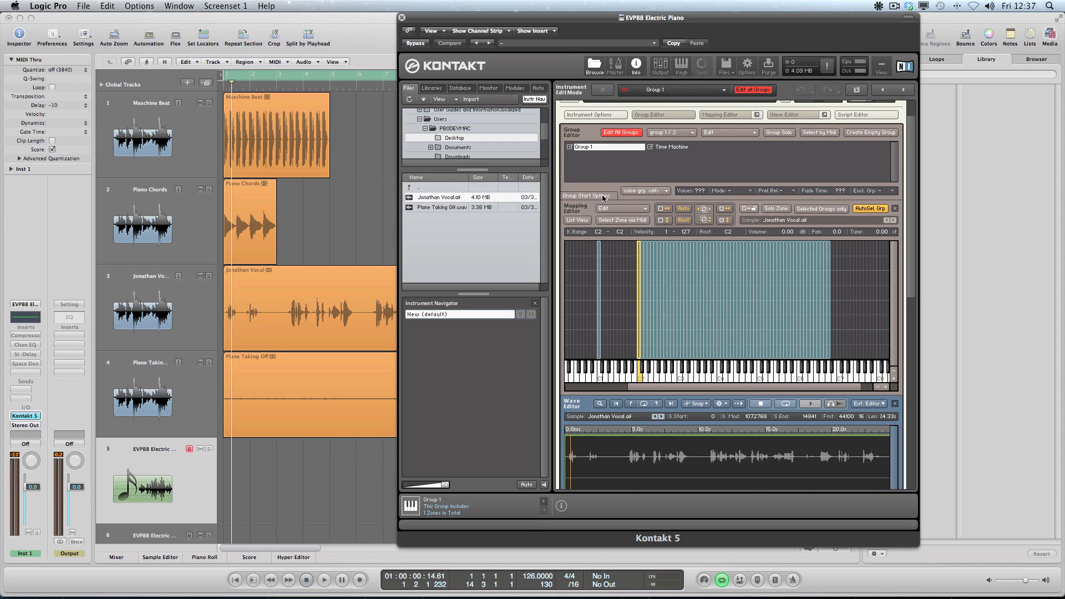
Delete Group 1 and confirm all vocal slice zones from C2 remain in Time Machine.
click(598, 253)
click(597, 255)
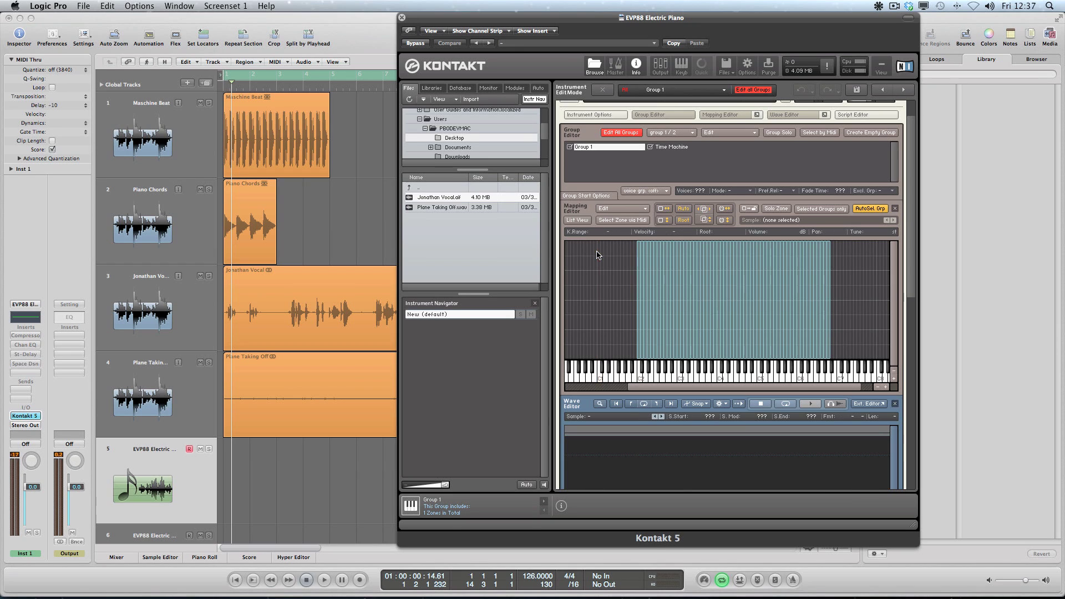
click(745, 134)
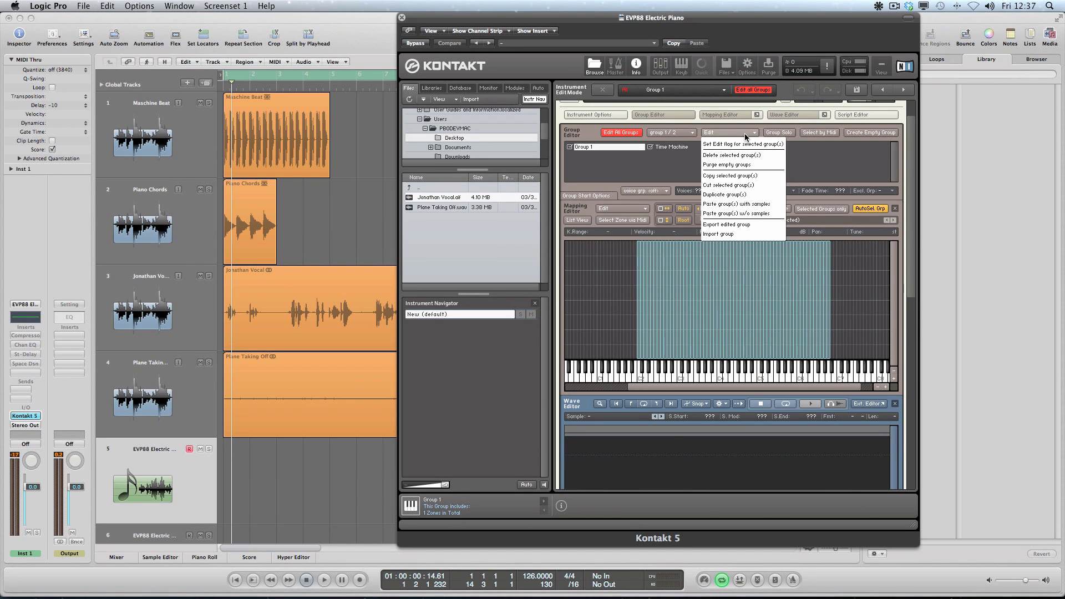
click(732, 155)
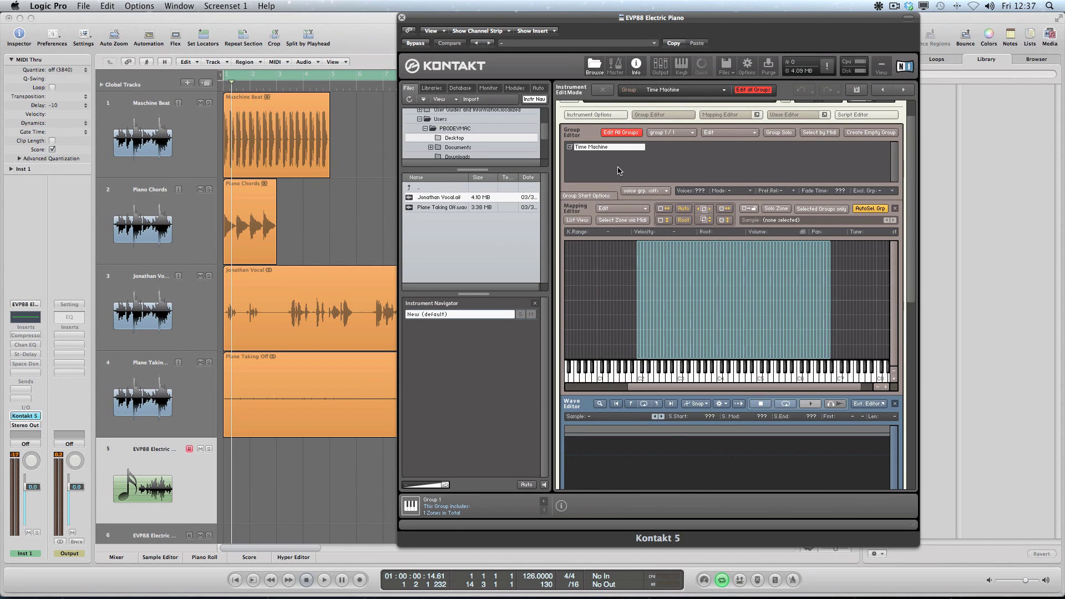
click(639, 273)
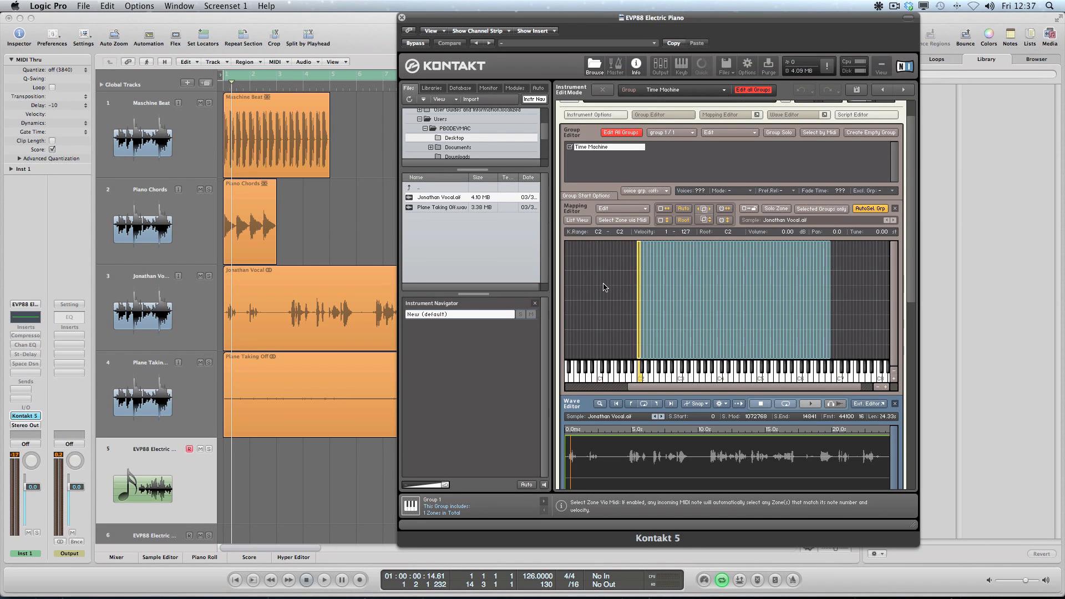
drag(605, 285, 864, 282)
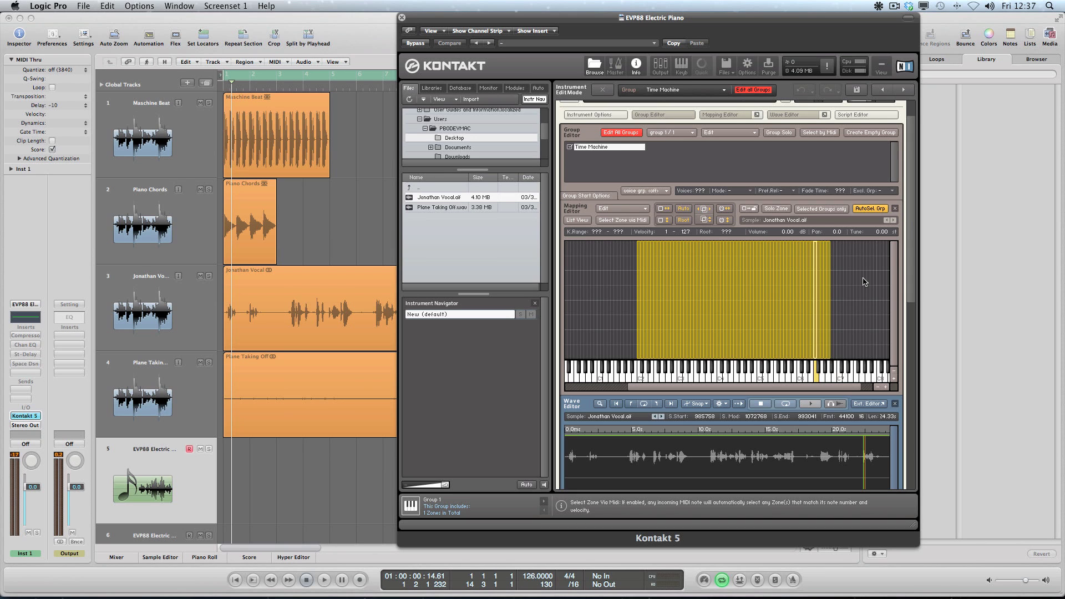
click(863, 282)
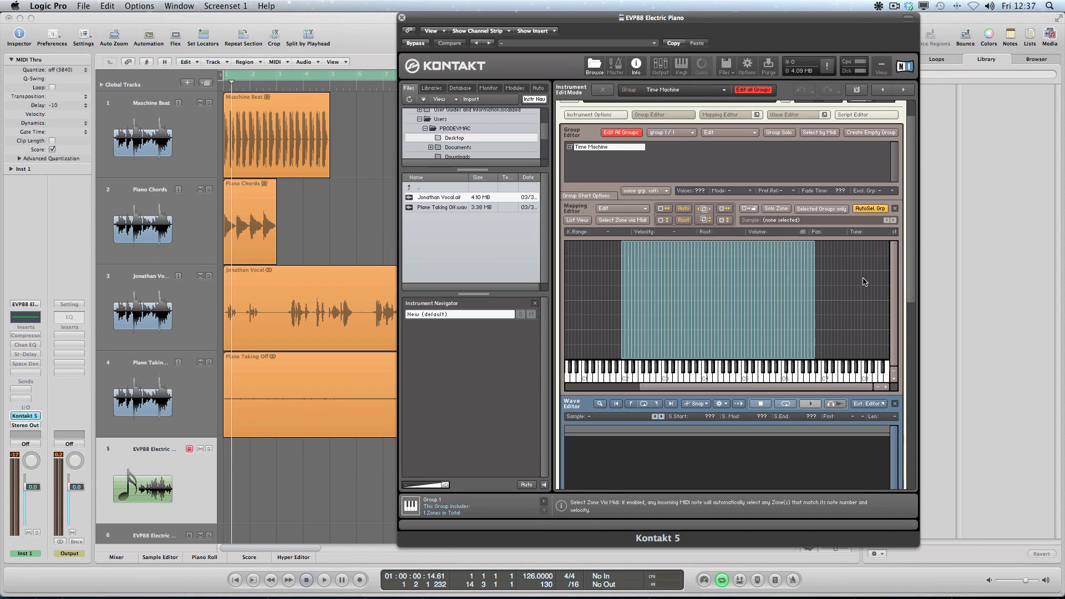
scroll(864, 282, up, 3)
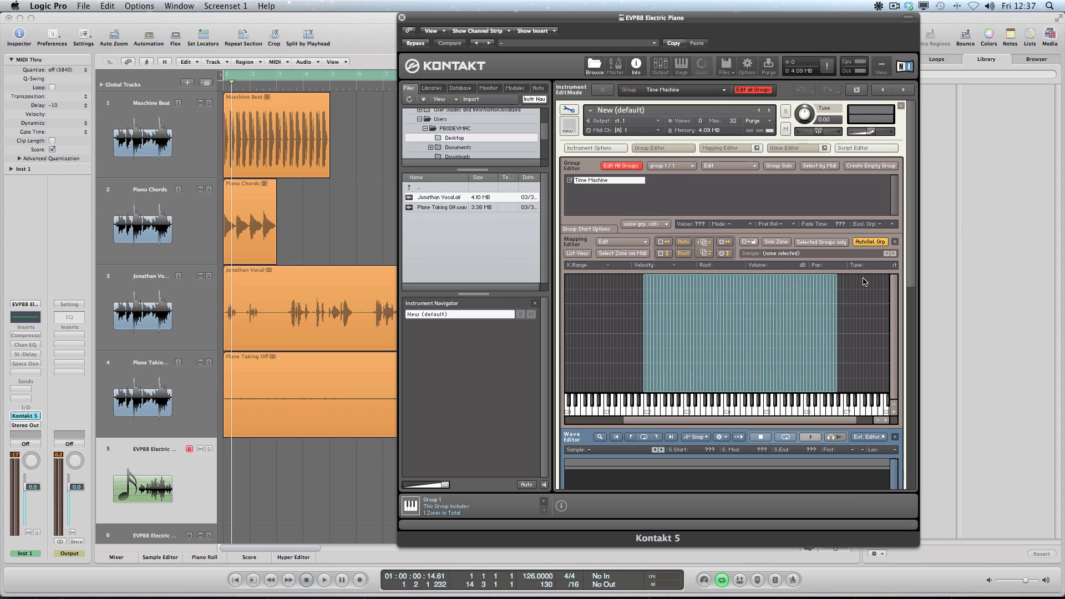
Hide the Group, Mapping and Wave editors and set the Source mode to time machine.
click(663, 148)
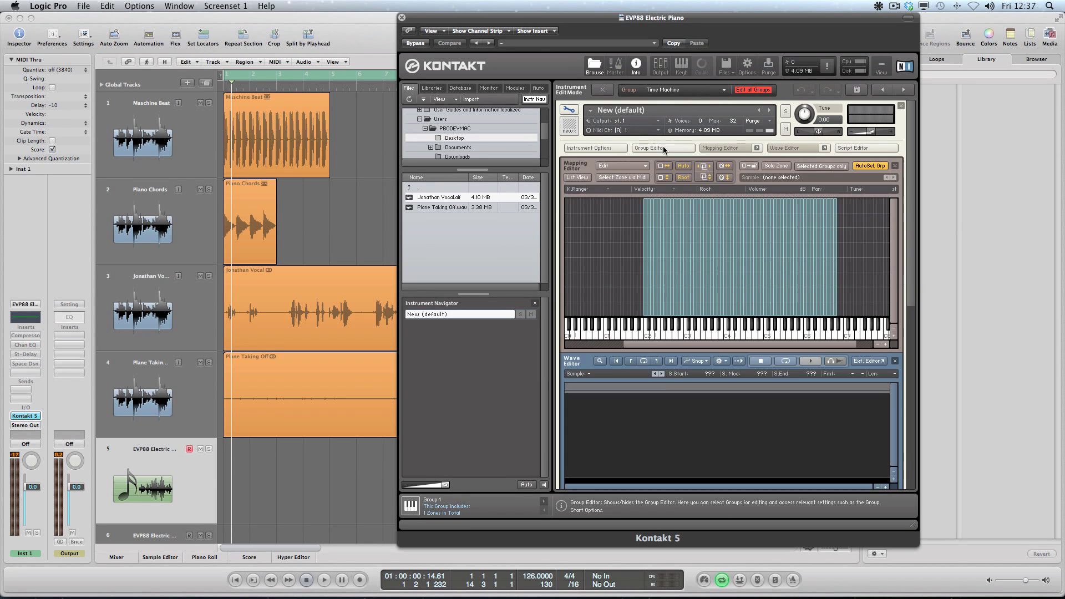
click(732, 148)
click(788, 148)
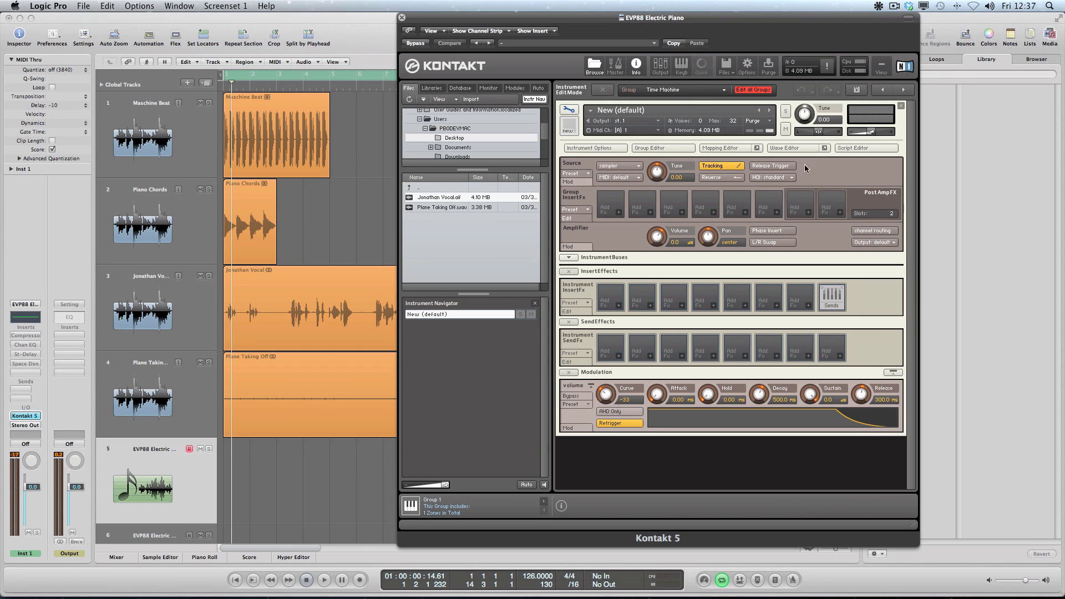
click(632, 166)
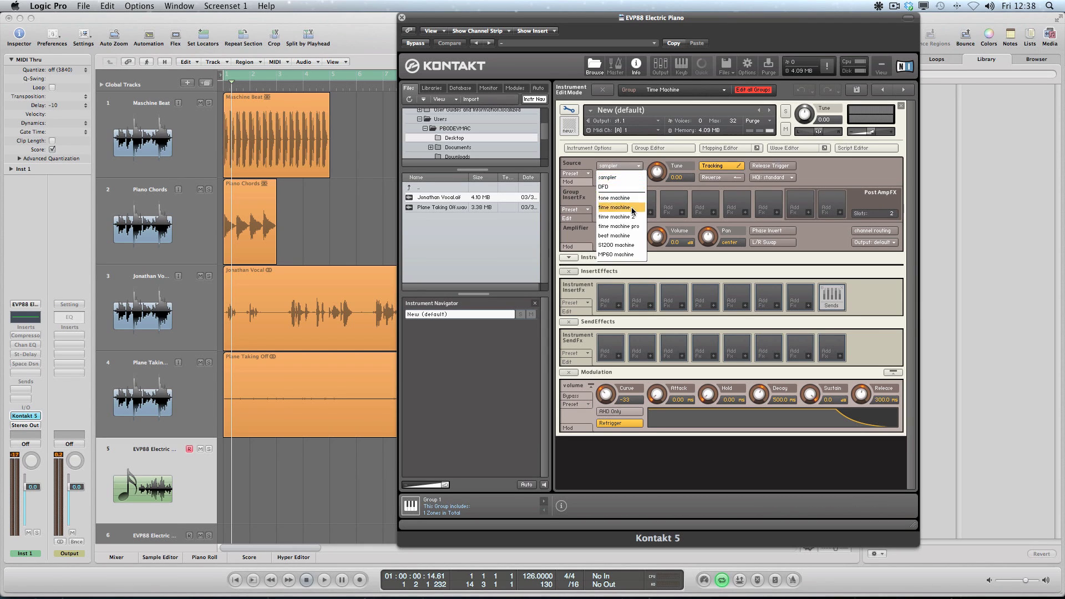
click(615, 208)
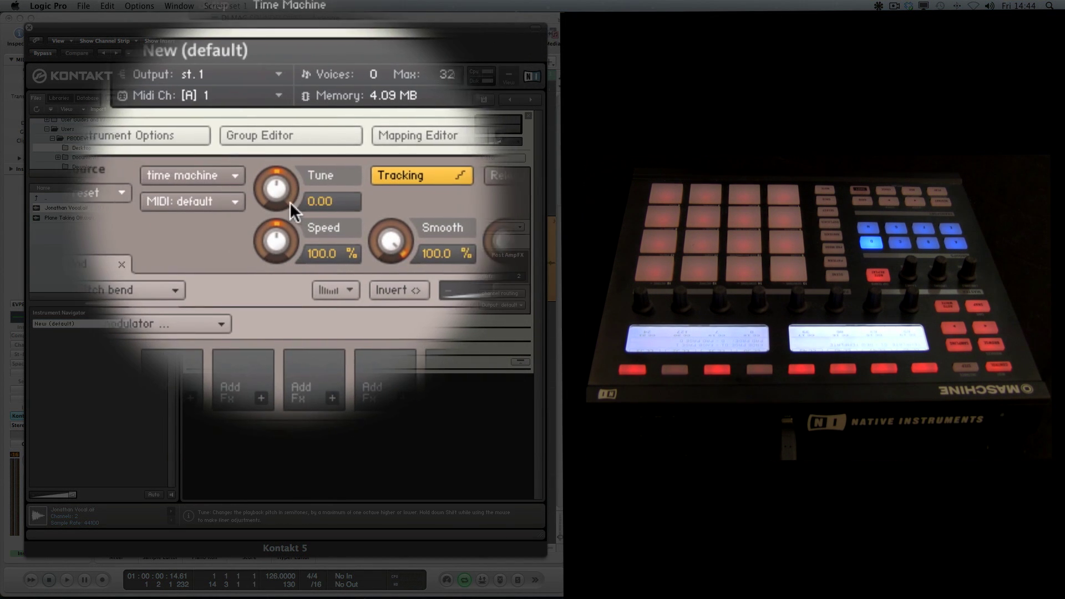
Assign Learn MIDI CC# Automation to the Tune, Speed and Grain knobs.
right_click(166, 150)
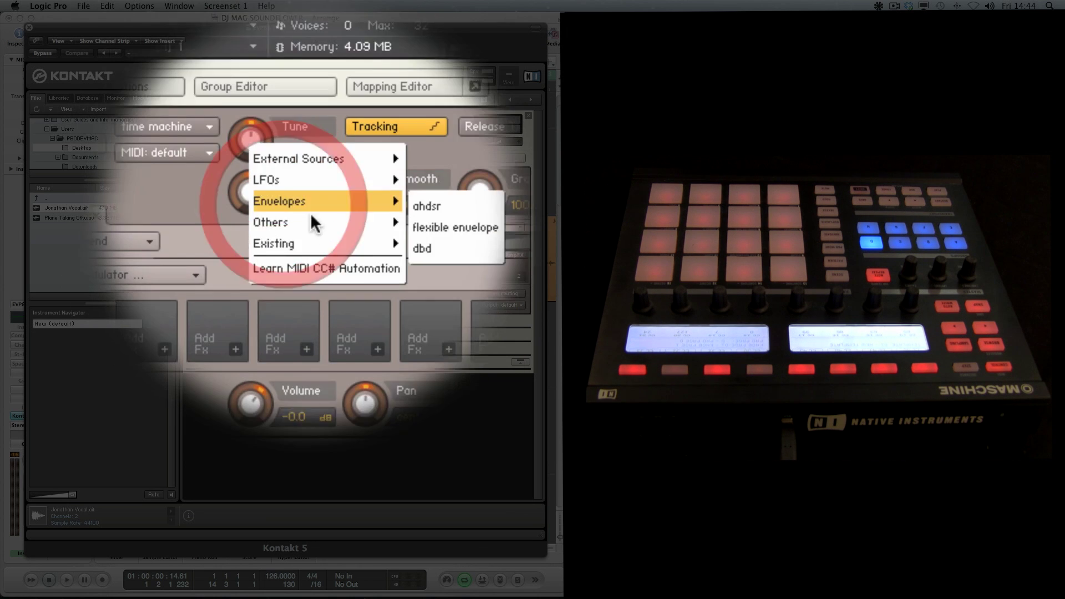
click(345, 330)
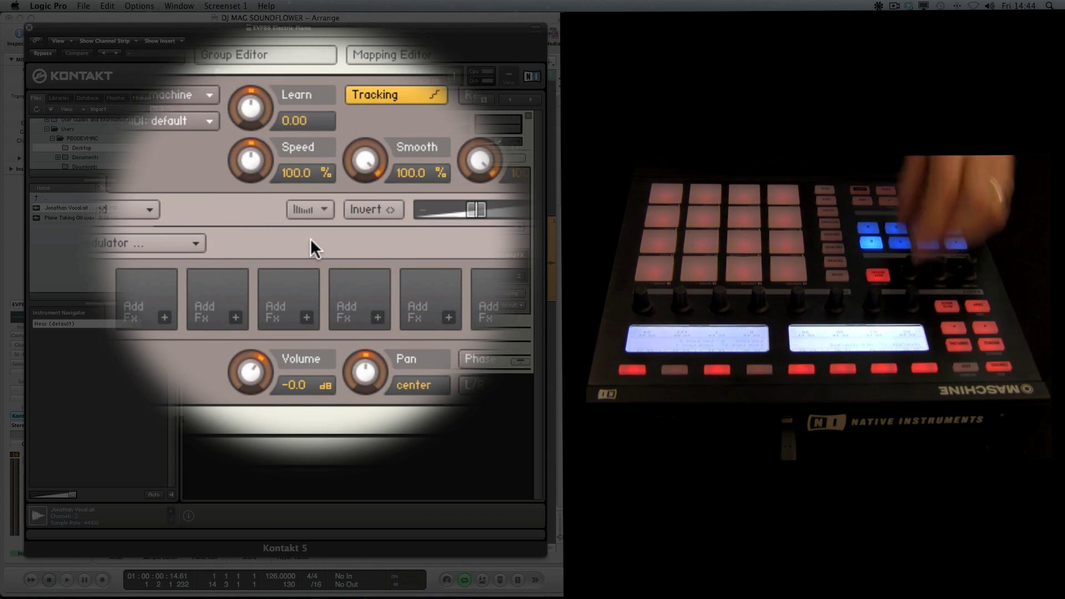
right_click(283, 206)
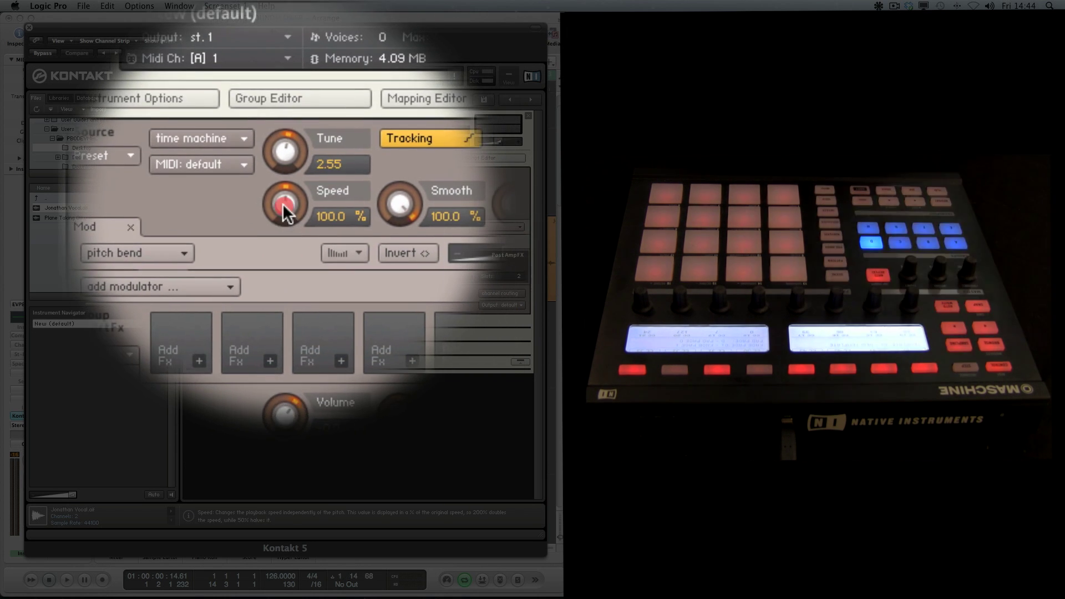
click(323, 261)
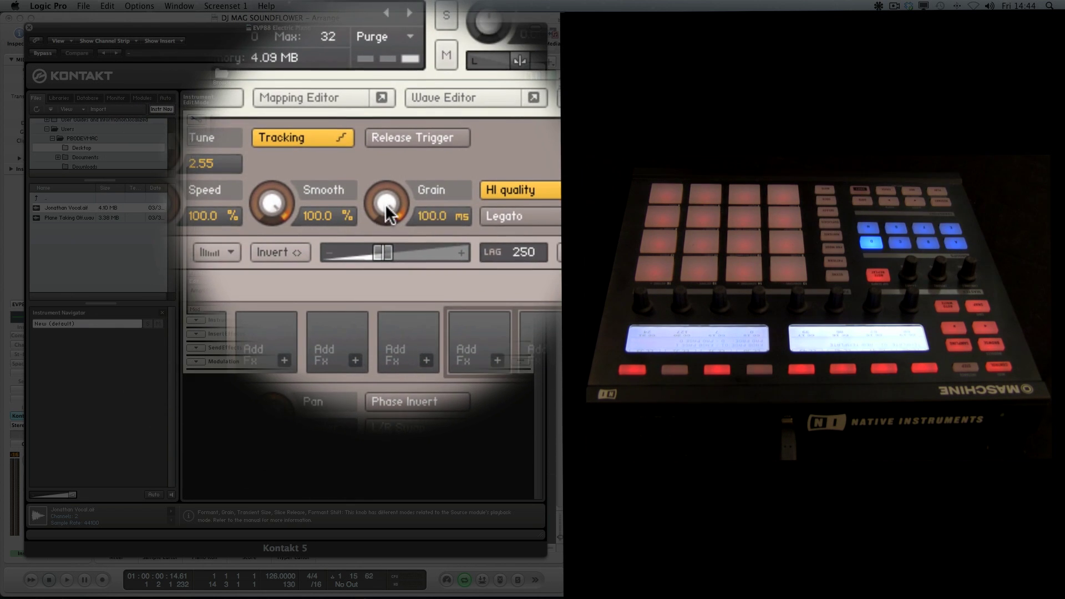
right_click(387, 205)
click(418, 256)
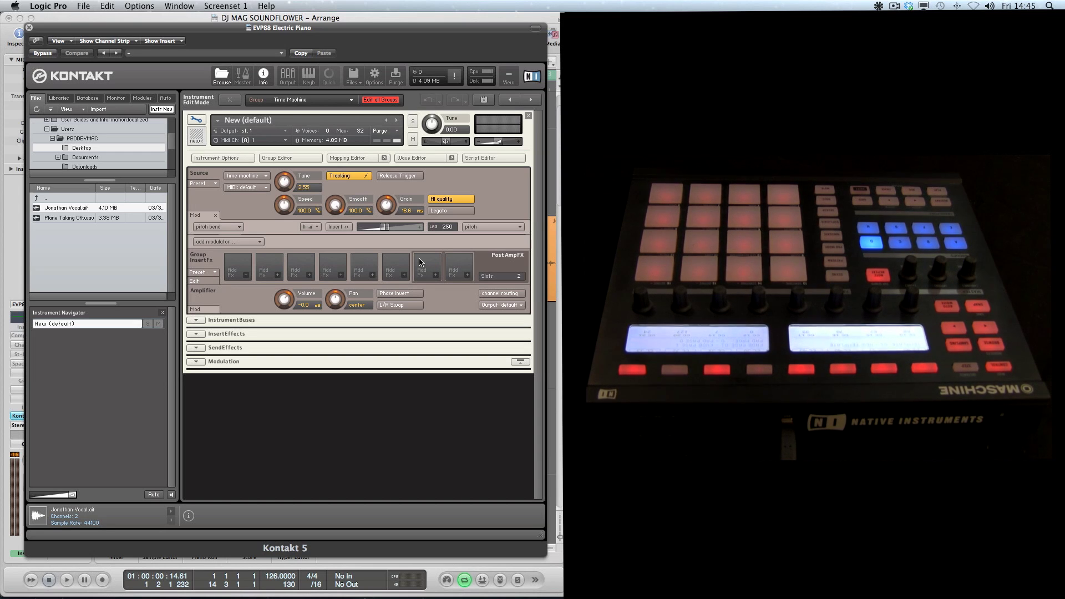
Drag the Tune knob down to 2.00.
drag(285, 181, 285, 184)
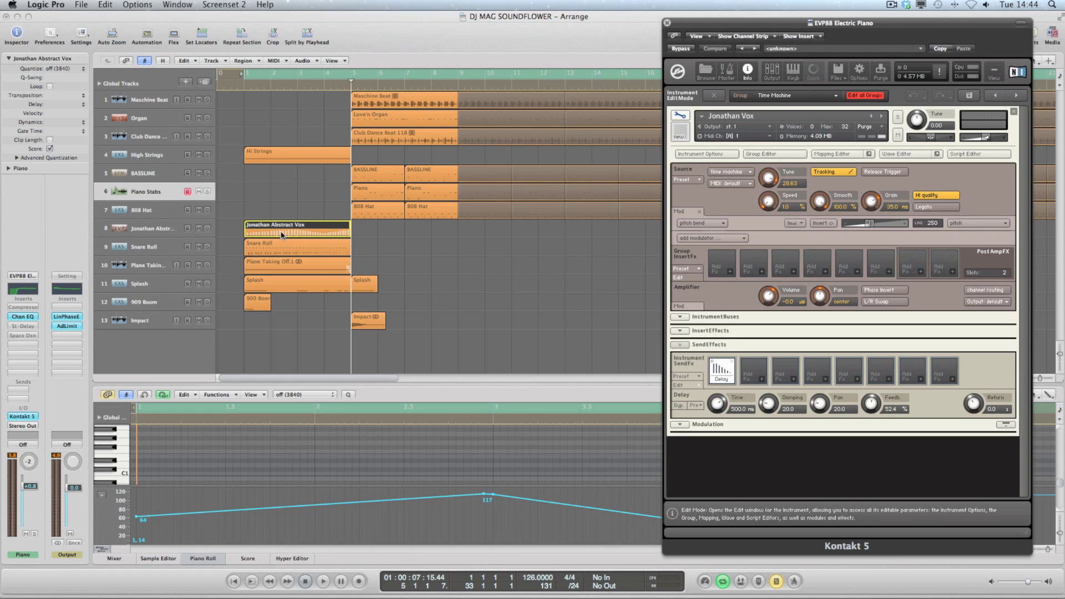
Play the arrangement from the start, stop, then select the Plane Taking Off track.
key(Return)
key(space)
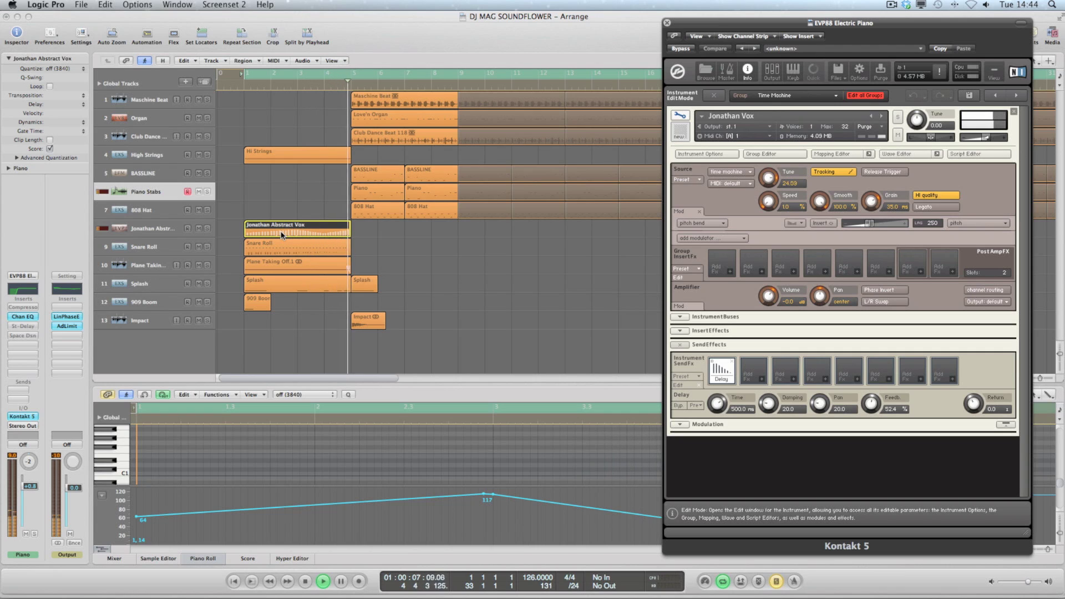
key(space)
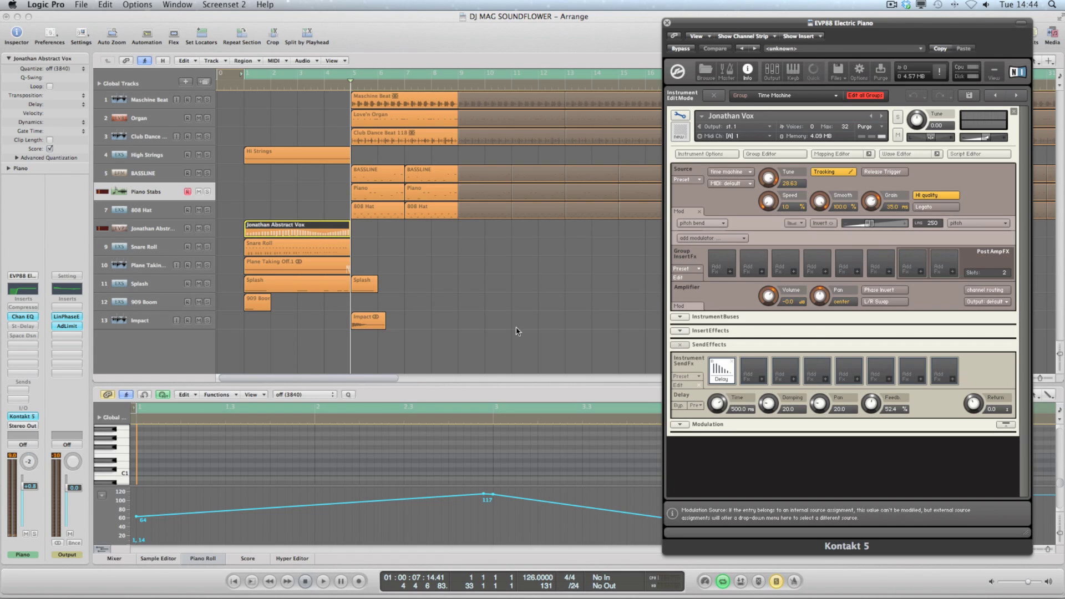
scroll(326, 455, up, 3)
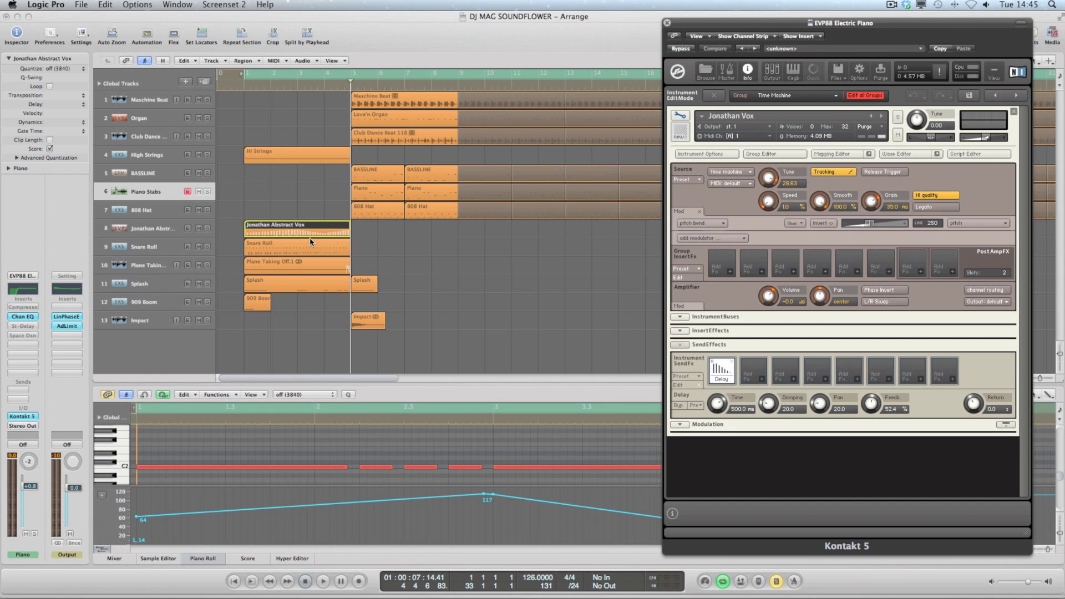
click(151, 272)
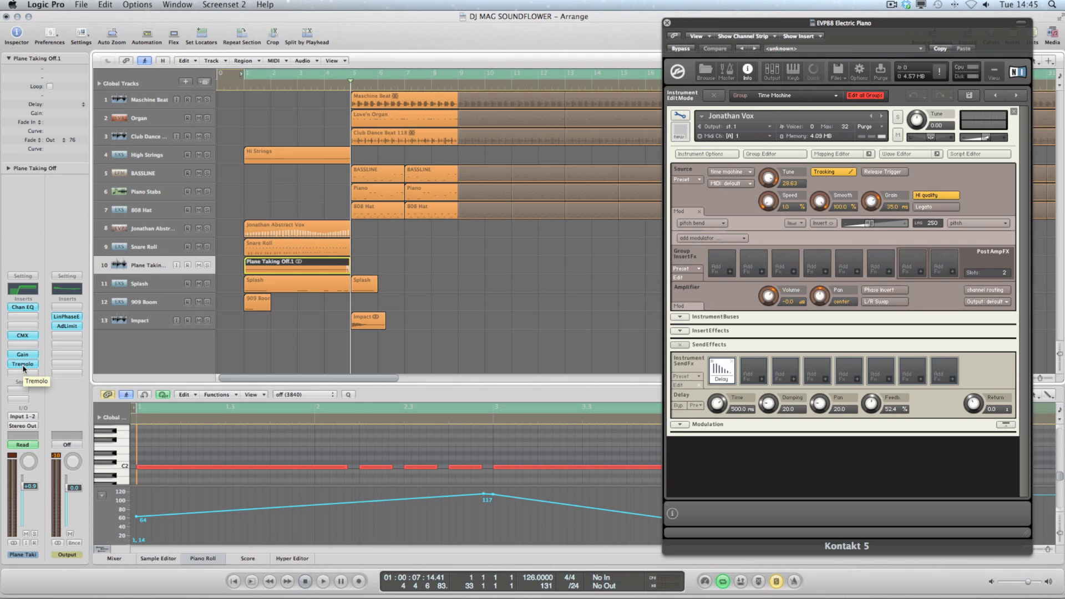
Open the Piano Stabs track's Kontakt Piano instrument and inspect its thin, D1 and E1 sample zones.
click(147, 194)
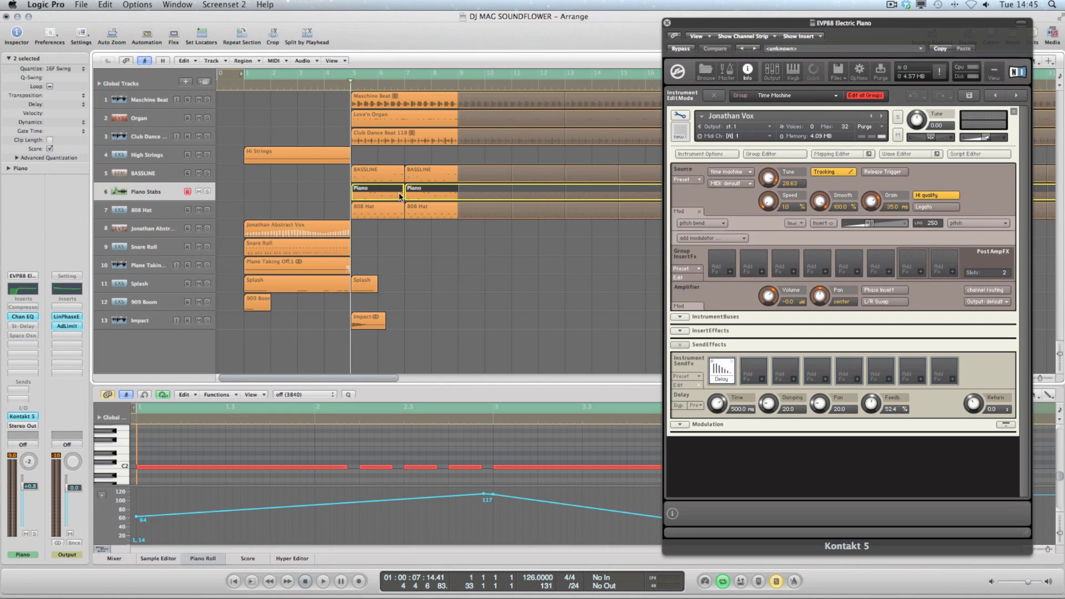
click(679, 115)
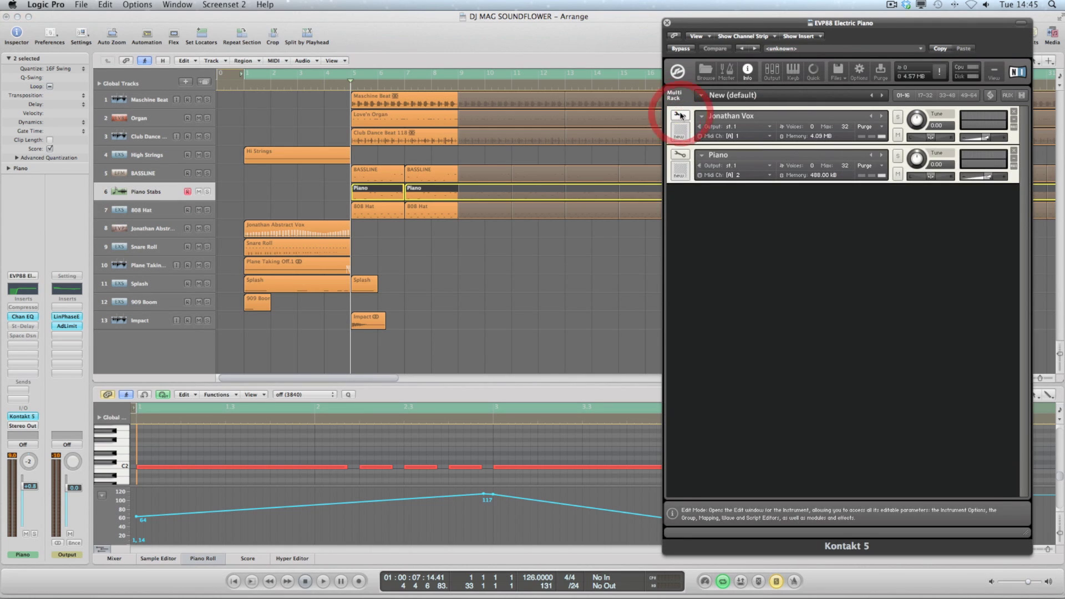
click(680, 154)
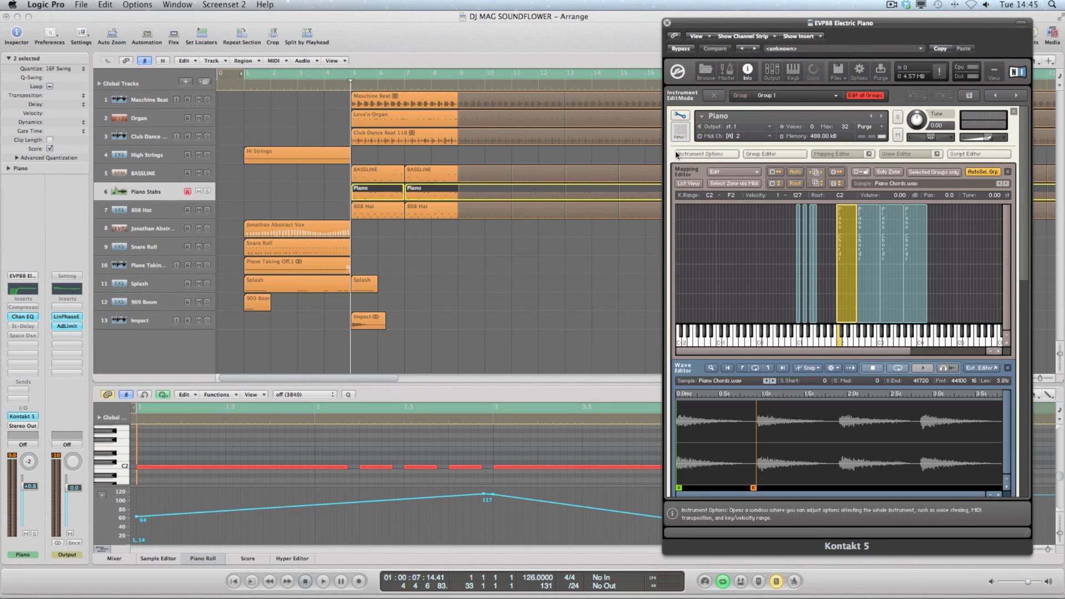
click(799, 309)
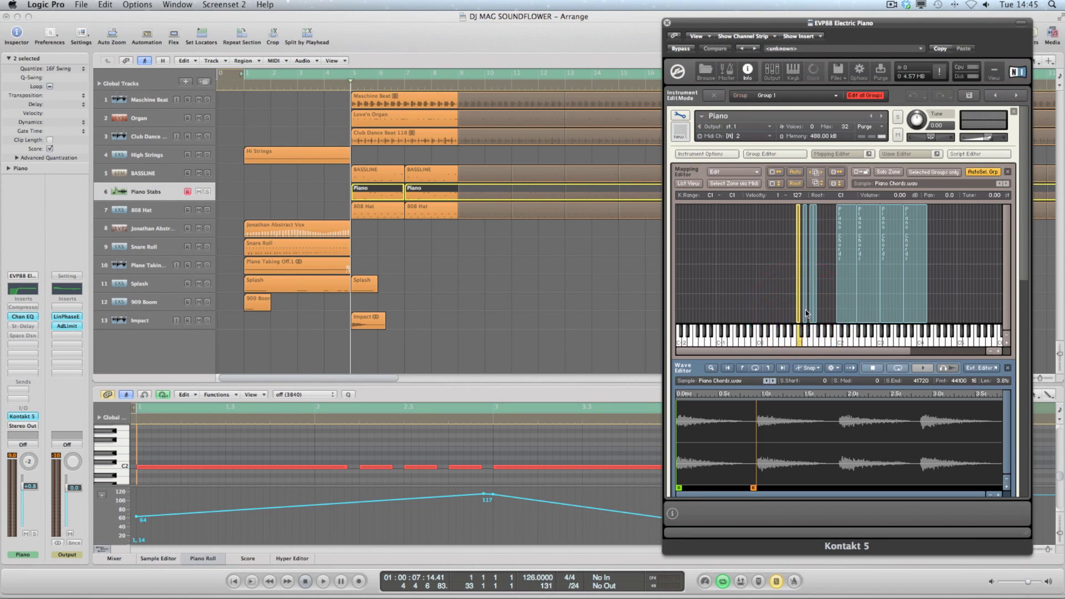
click(805, 312)
click(814, 317)
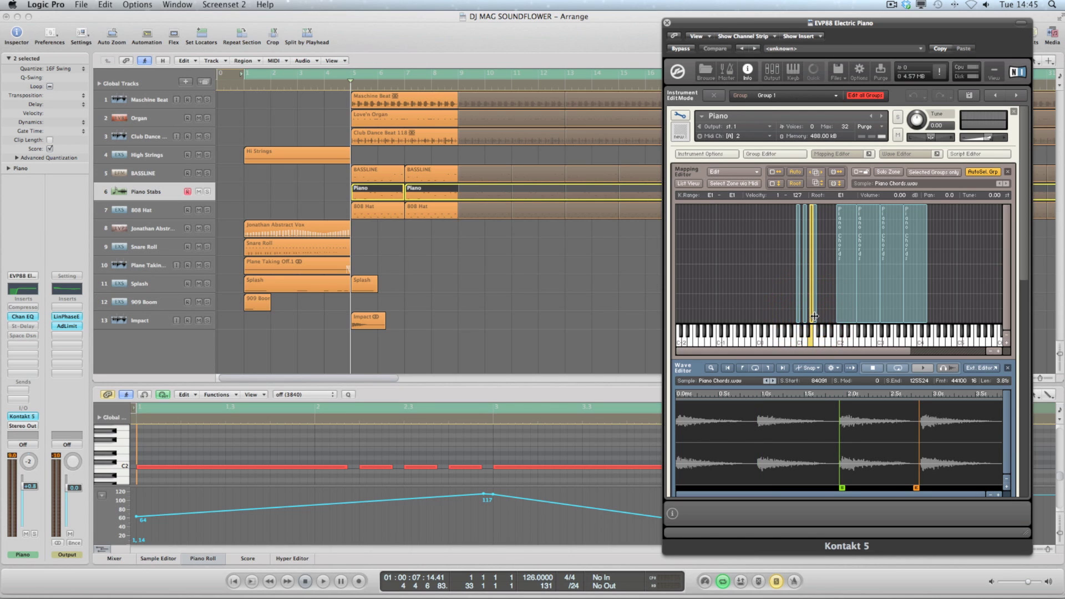
click(810, 311)
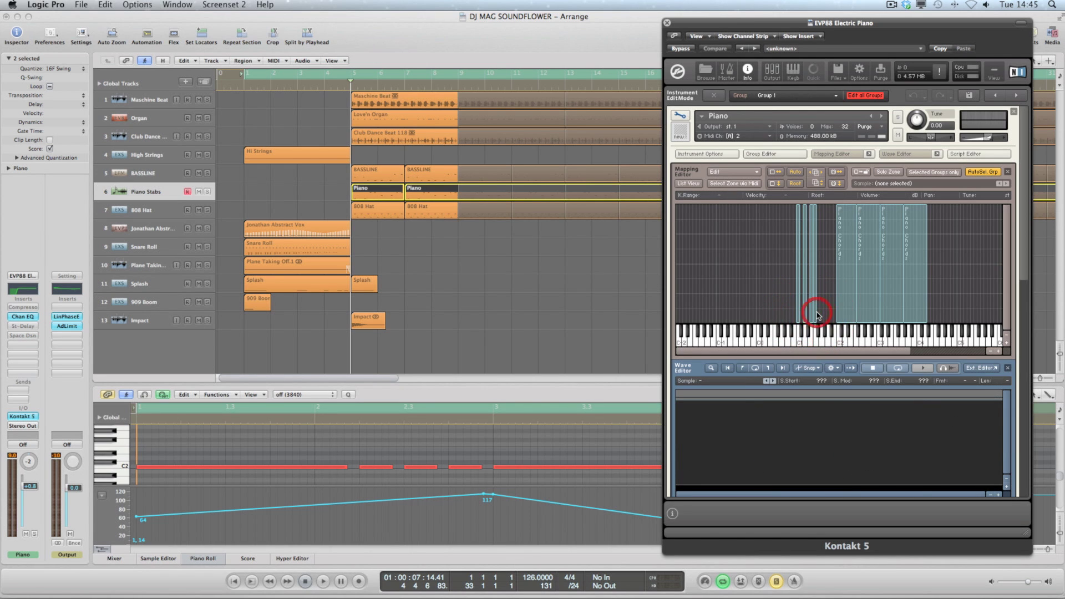
Audition the low piano slices on the keyboard.
click(798, 344)
click(810, 345)
click(812, 345)
click(818, 344)
Select and audition the C2–F2 Piano Chords zone, then reveal the Ladder LP2 and Reverb inserts.
click(840, 344)
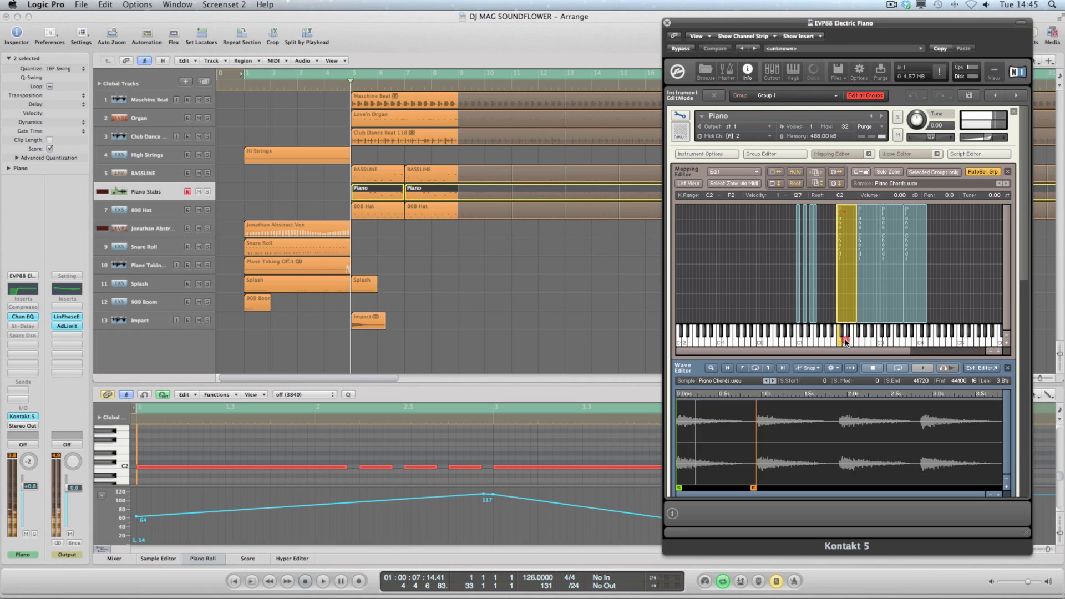
click(855, 343)
click(856, 344)
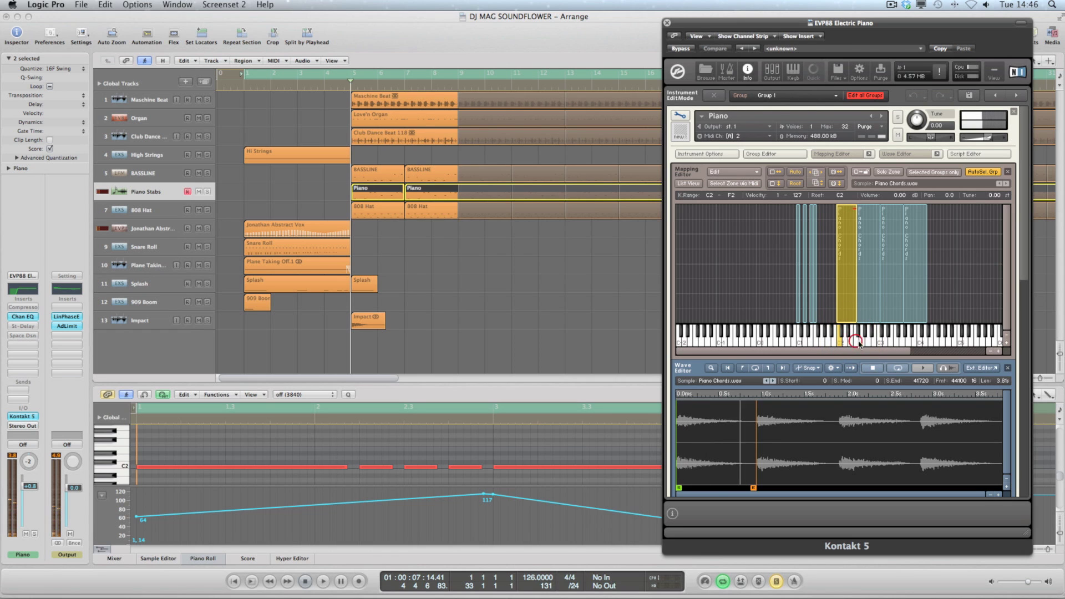
click(870, 343)
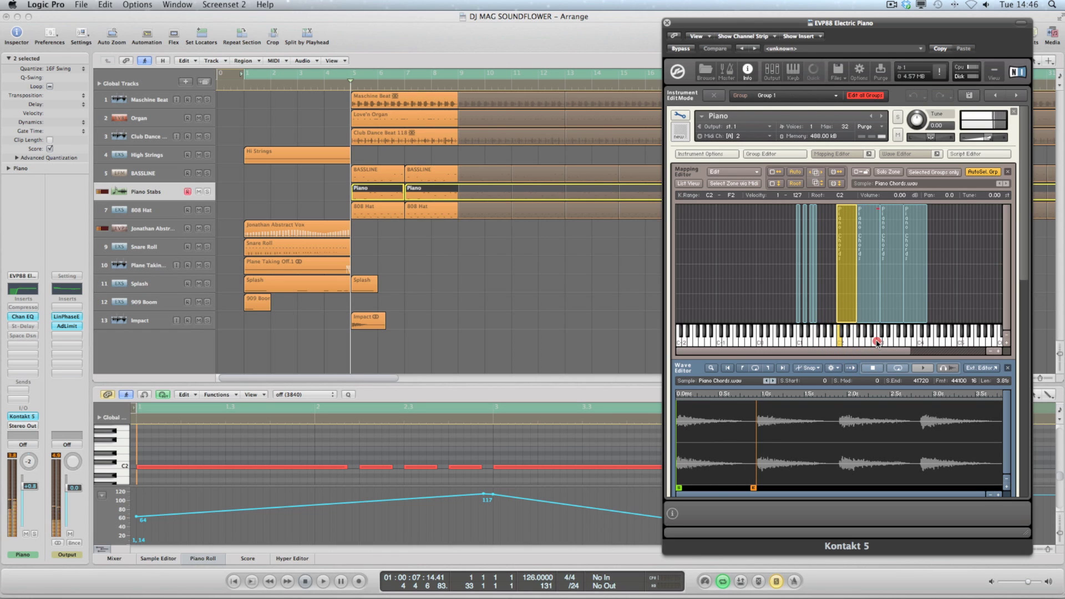
click(871, 343)
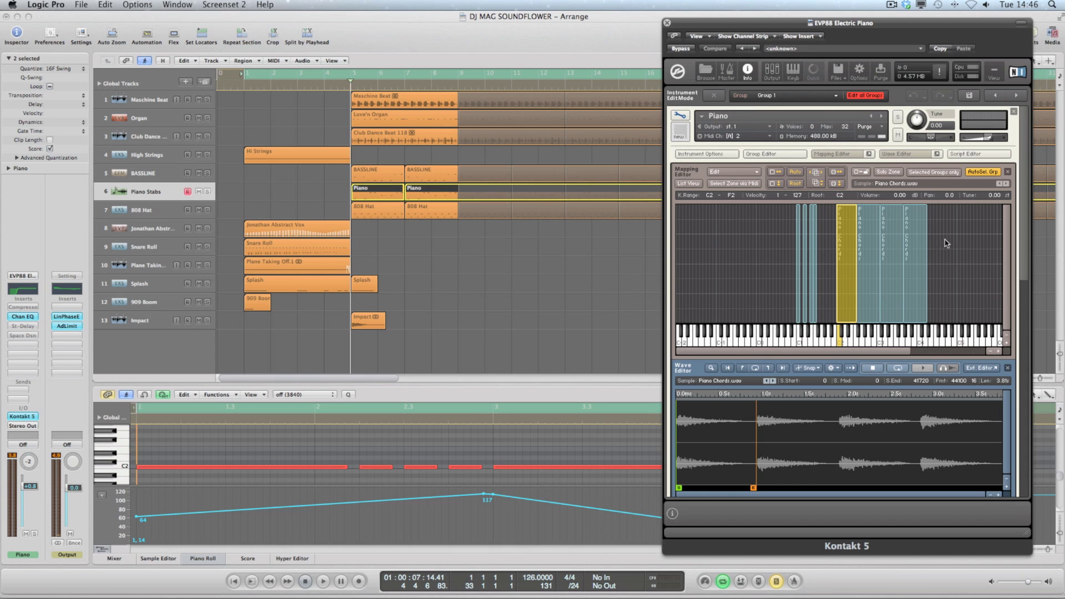
drag(1024, 238, 1023, 404)
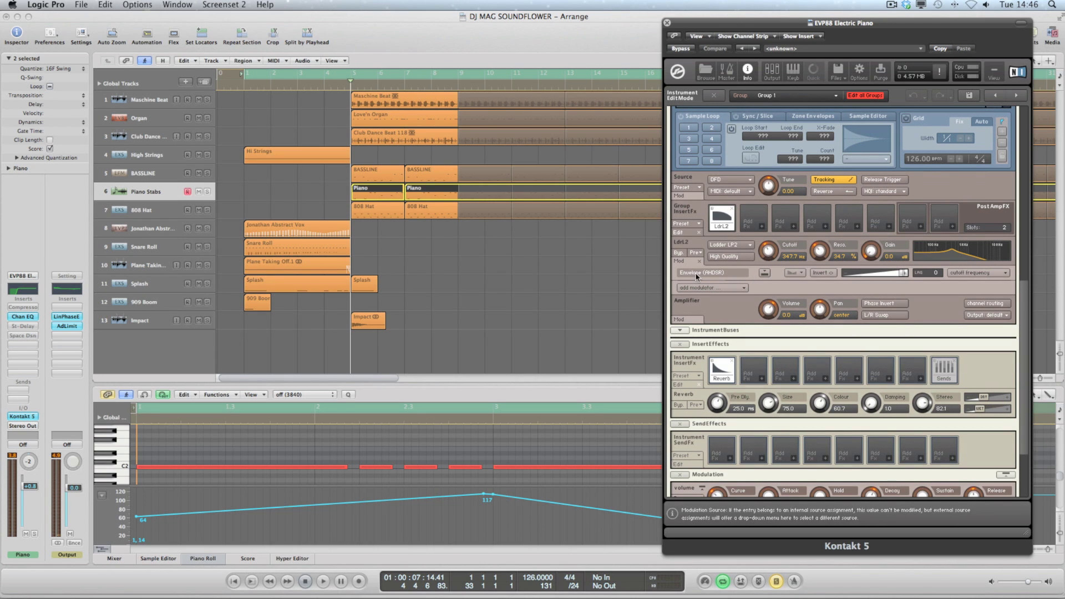
Show the Piano's modulation envelopes and compare playback with the Ladder LP2 filter bypassed and active.
click(764, 274)
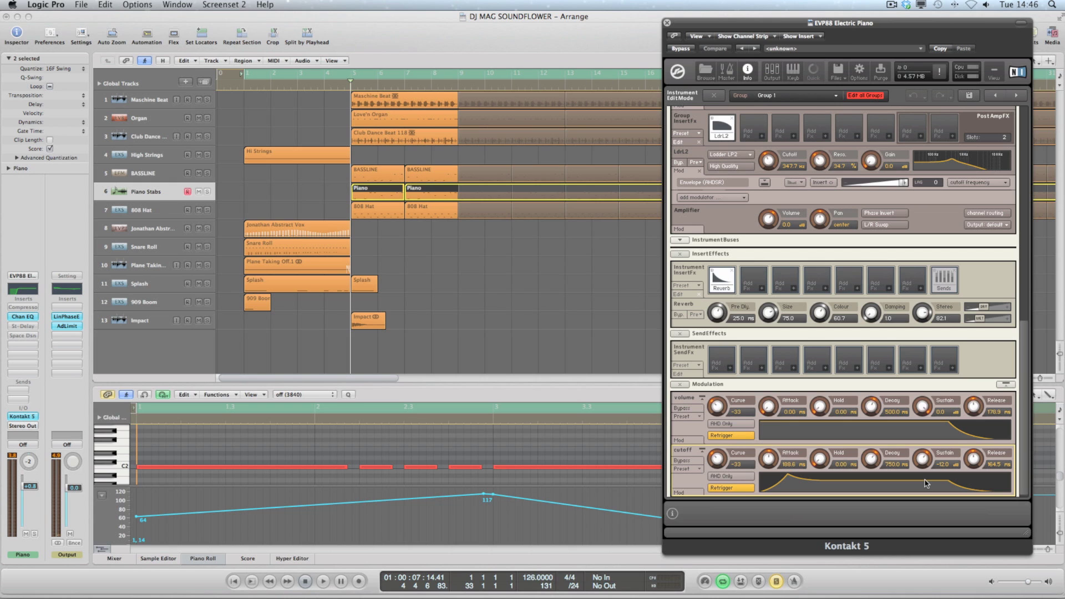
click(677, 163)
key(space)
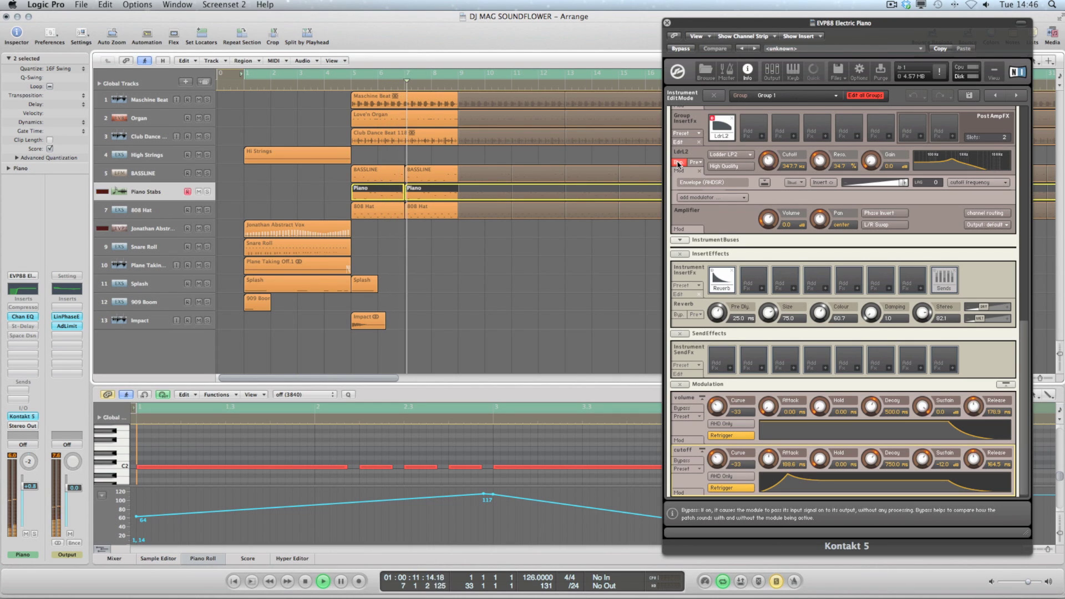
click(677, 163)
Play the arrangement from bar 5 and stop.
click(349, 84)
key(space)
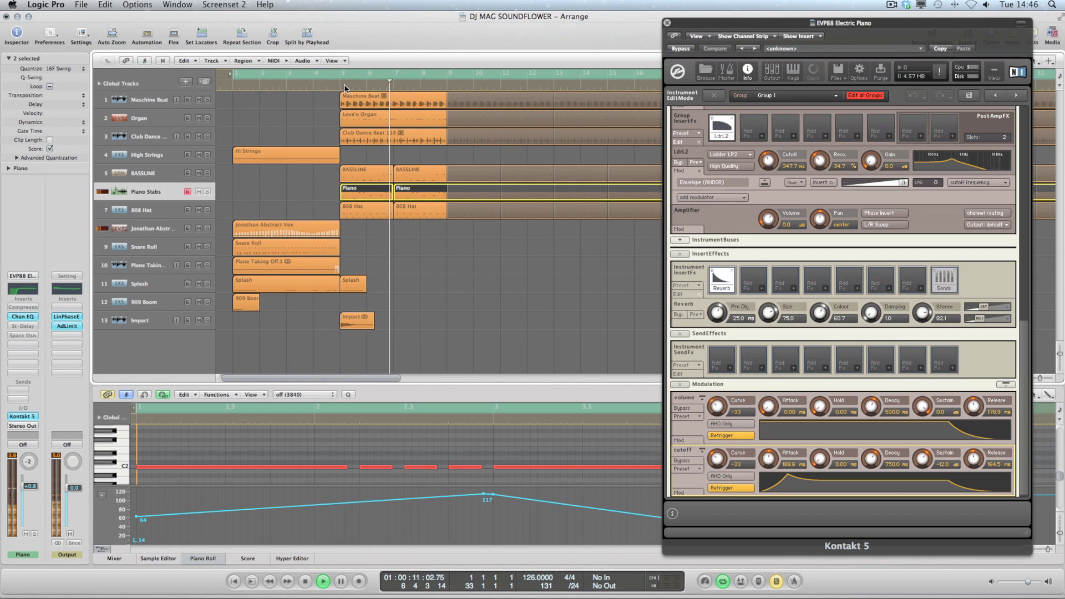
key(space)
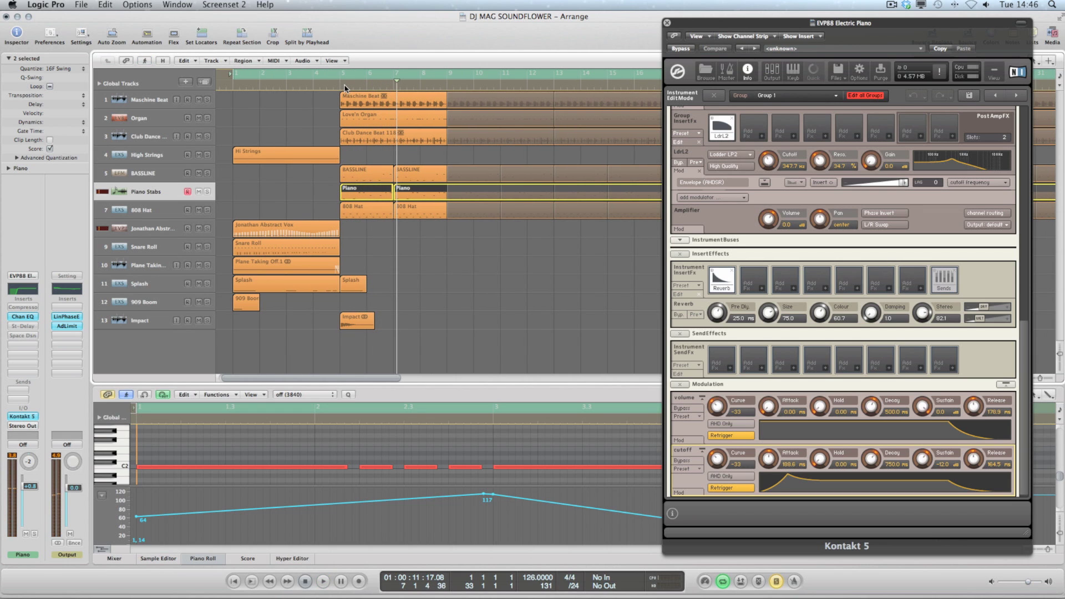